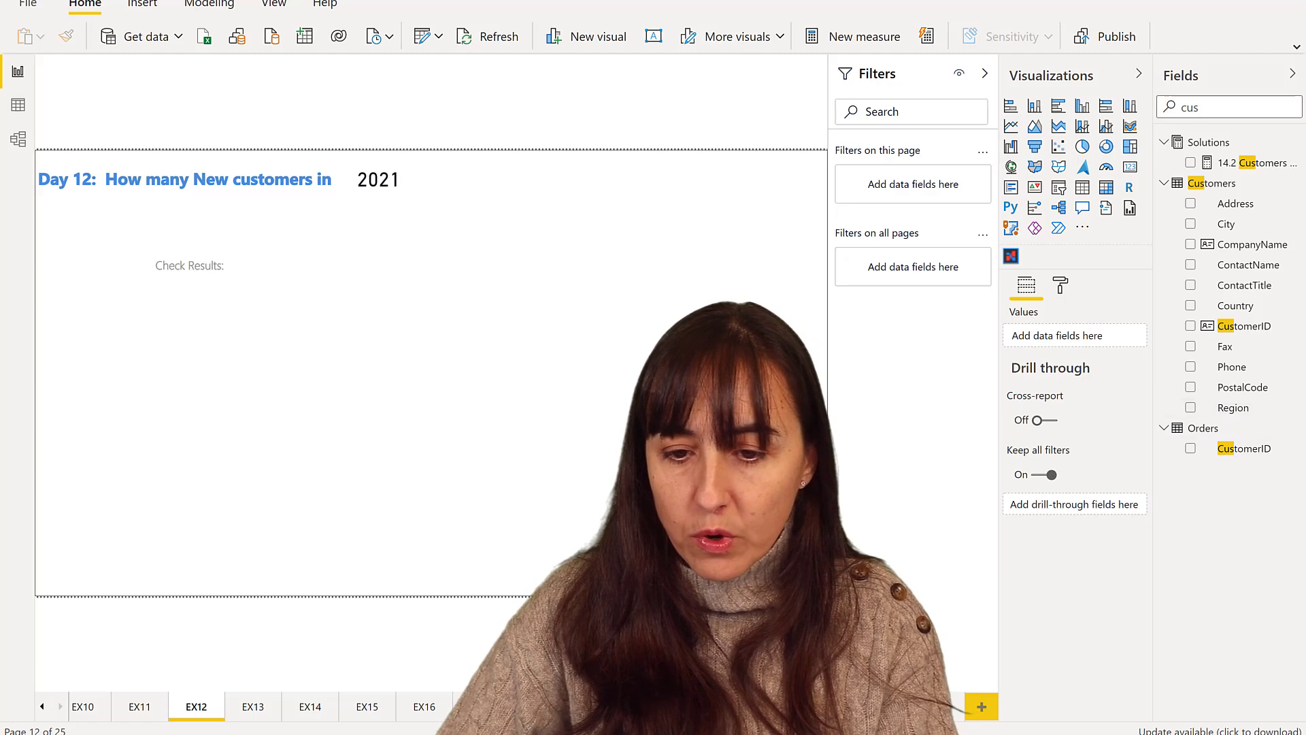
- Add Orders CustomerID as a table and place it, resized smaller, under Check Results
{"action": "double_click", "coordinate": [1183, 107]}
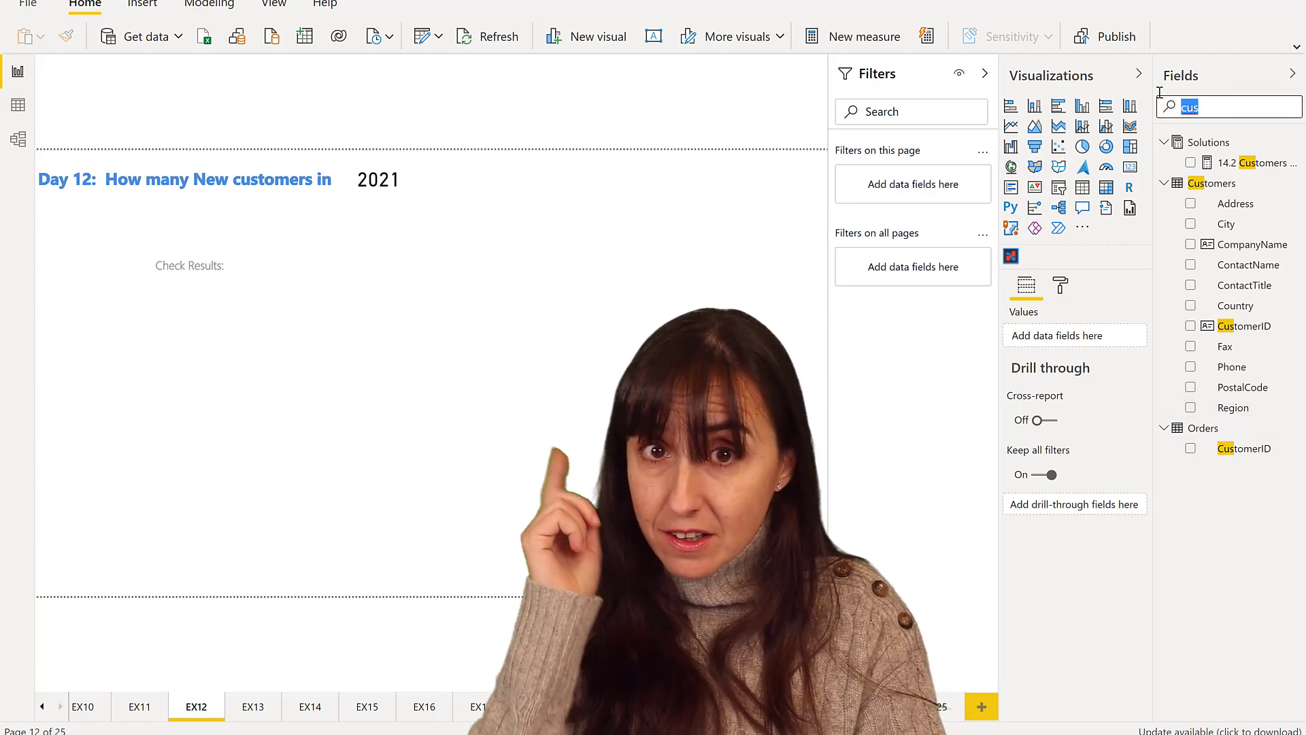
{"action": "type", "text": "cust"}
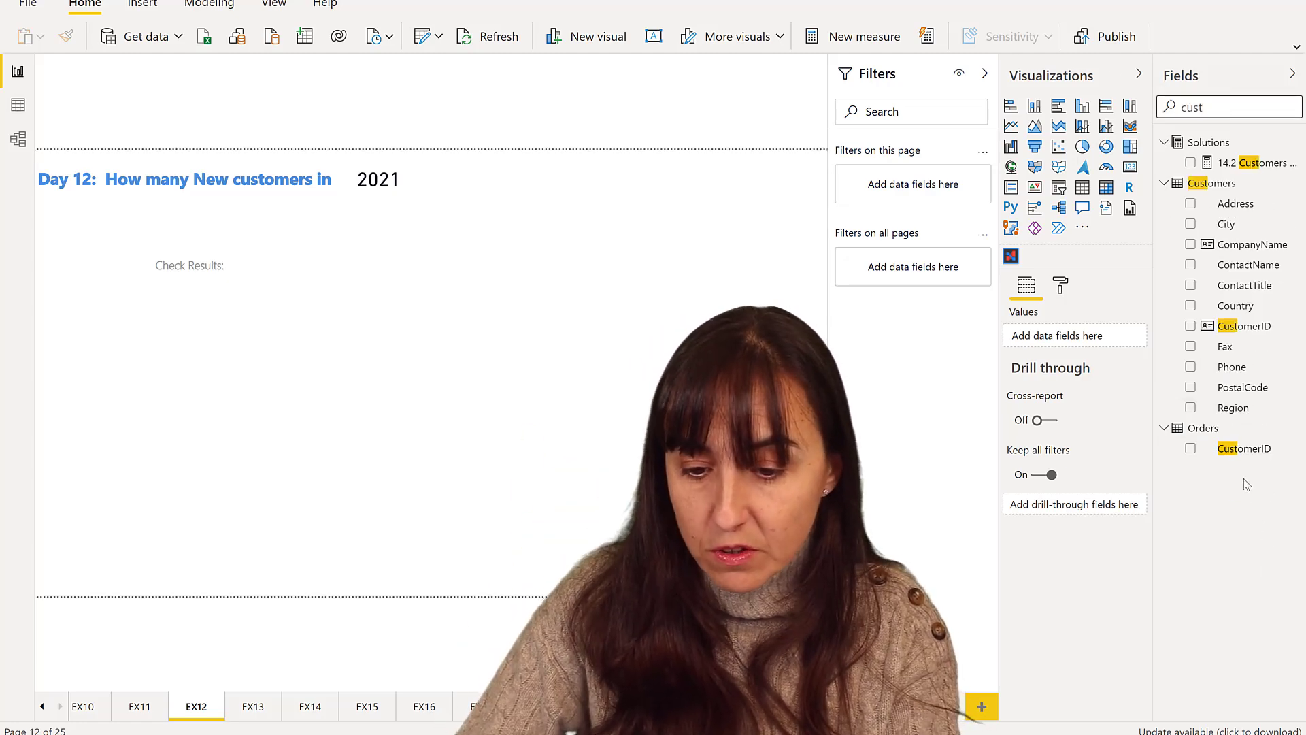
{"action": "left_click_drag", "start_coordinate": [1243, 448], "coordinate": [150, 344]}
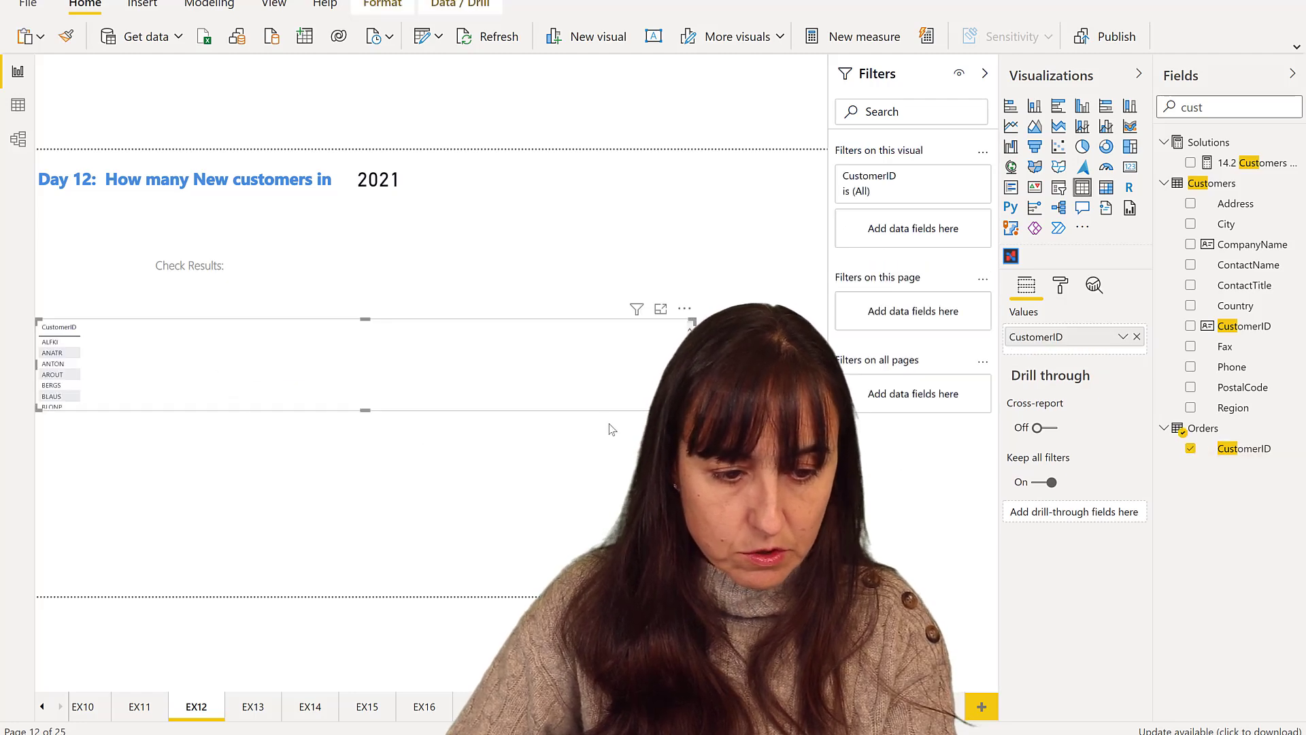
{"action": "left_click_drag", "start_coordinate": [692, 410], "coordinate": [408, 496]}
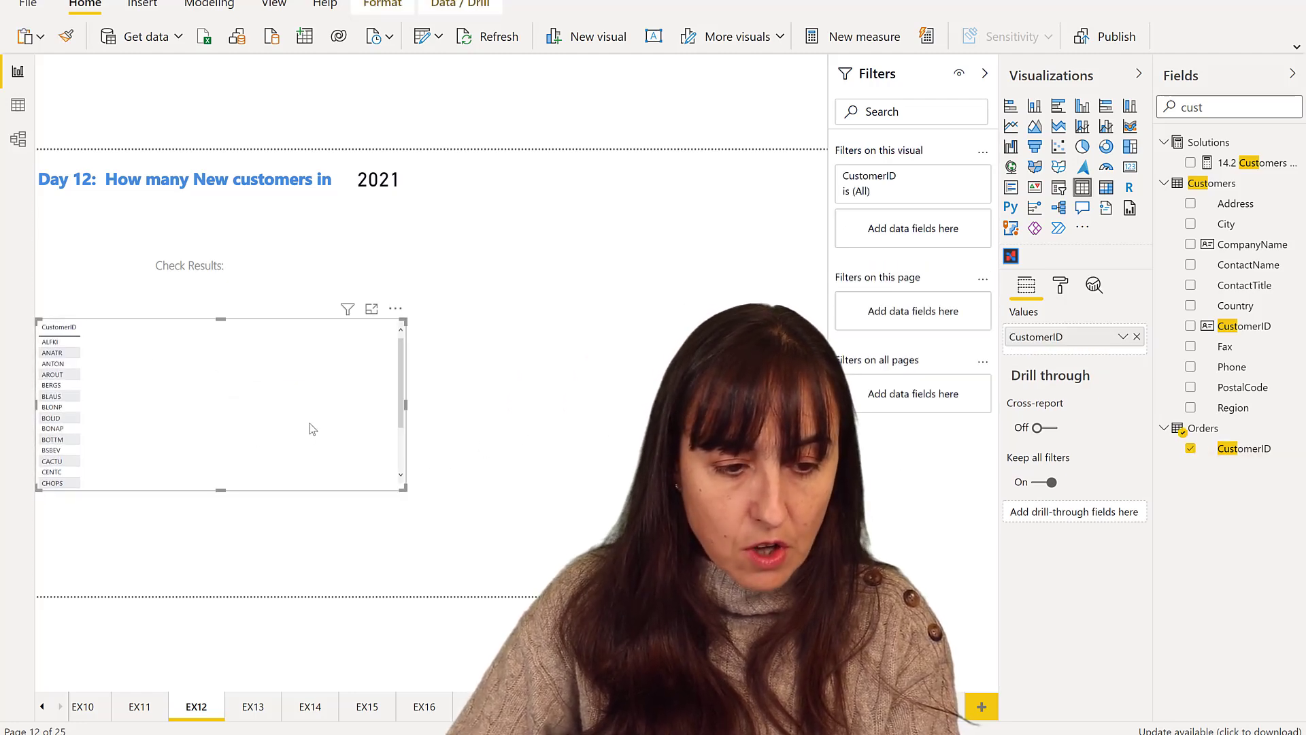
{"action": "left_click_drag", "start_coordinate": [329, 428], "coordinate": [284, 407]}
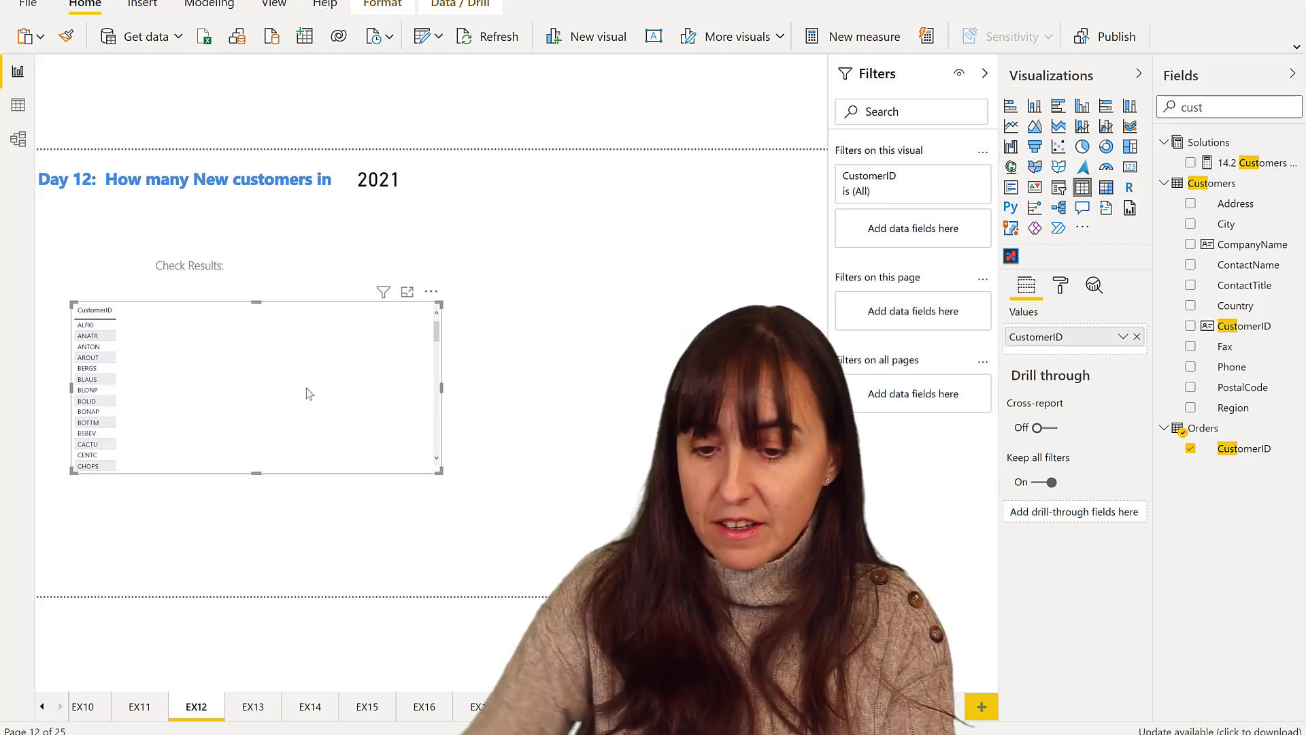
- Add OrderDate to the customer table and set it to Earliest
{"action": "double_click", "coordinate": [1156, 106]}
{"action": "type", "text": "order"}
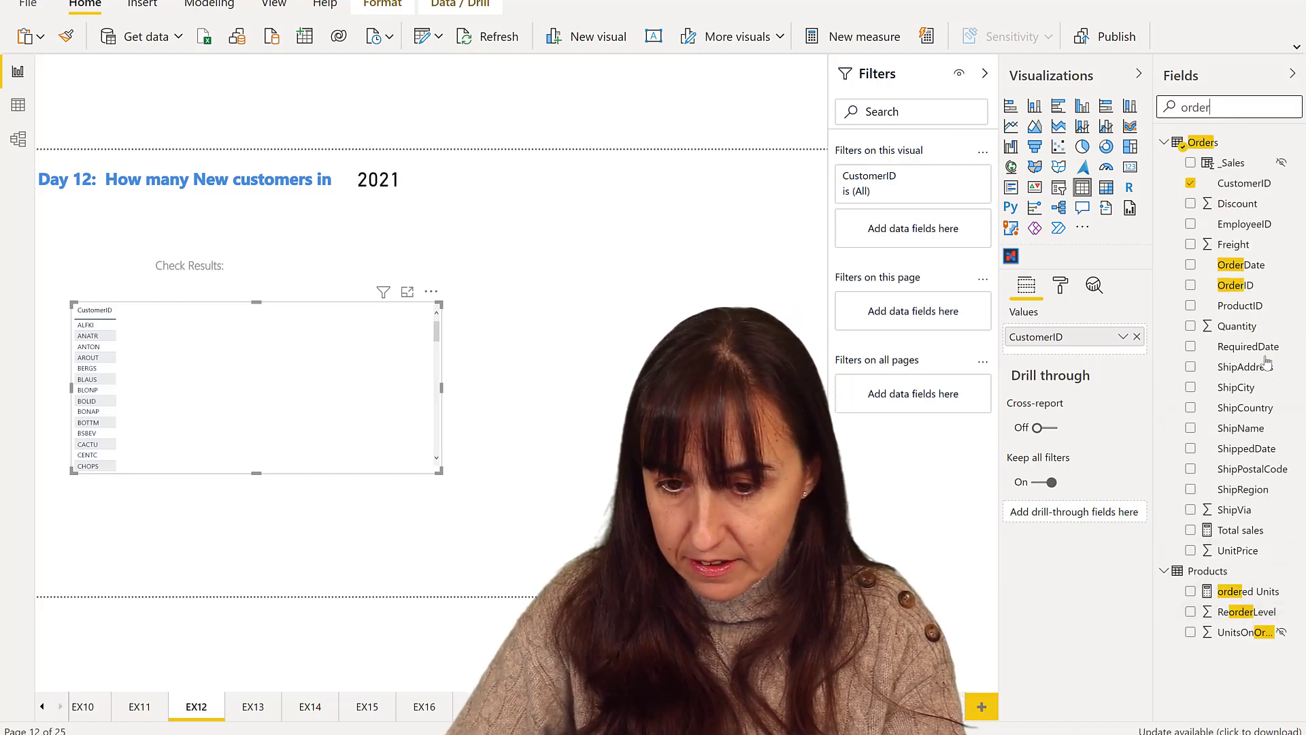
{"action": "left_click_drag", "start_coordinate": [1235, 262], "coordinate": [422, 361]}
{"action": "left_click", "coordinate": [1123, 357]}
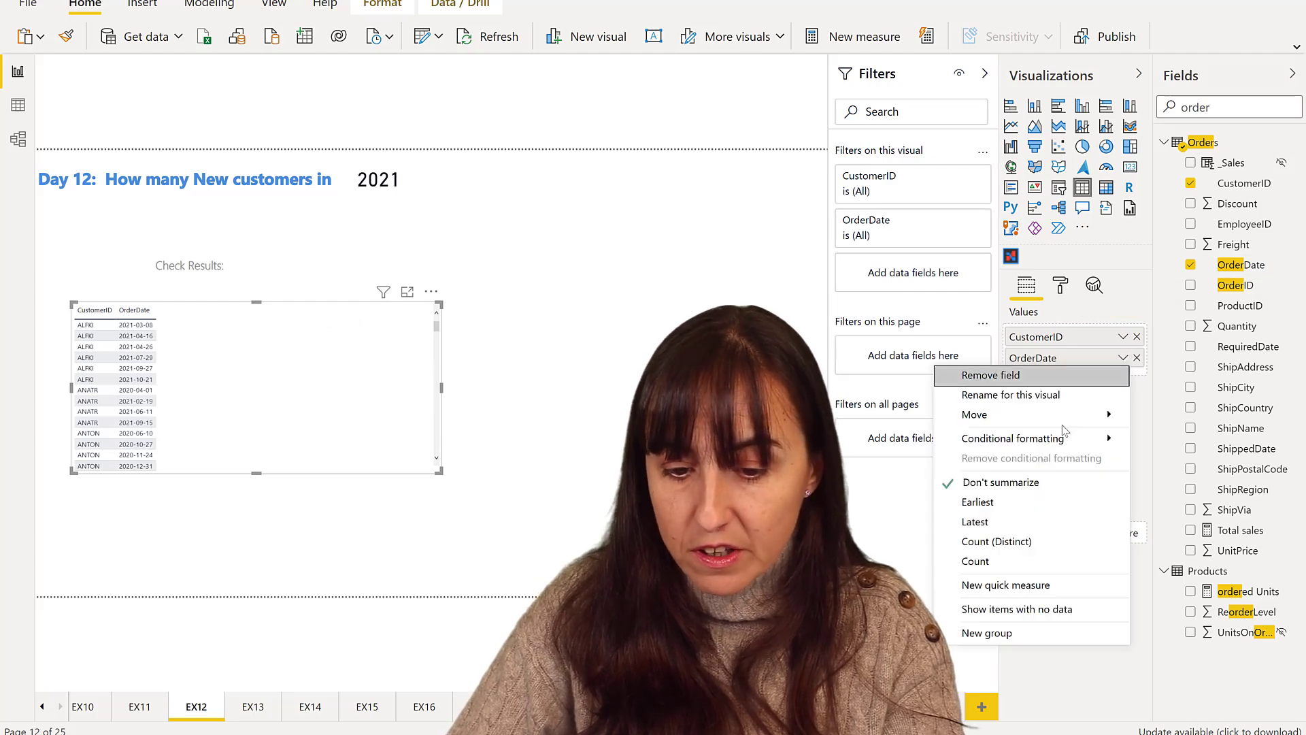
{"action": "left_click", "coordinate": [1026, 510]}
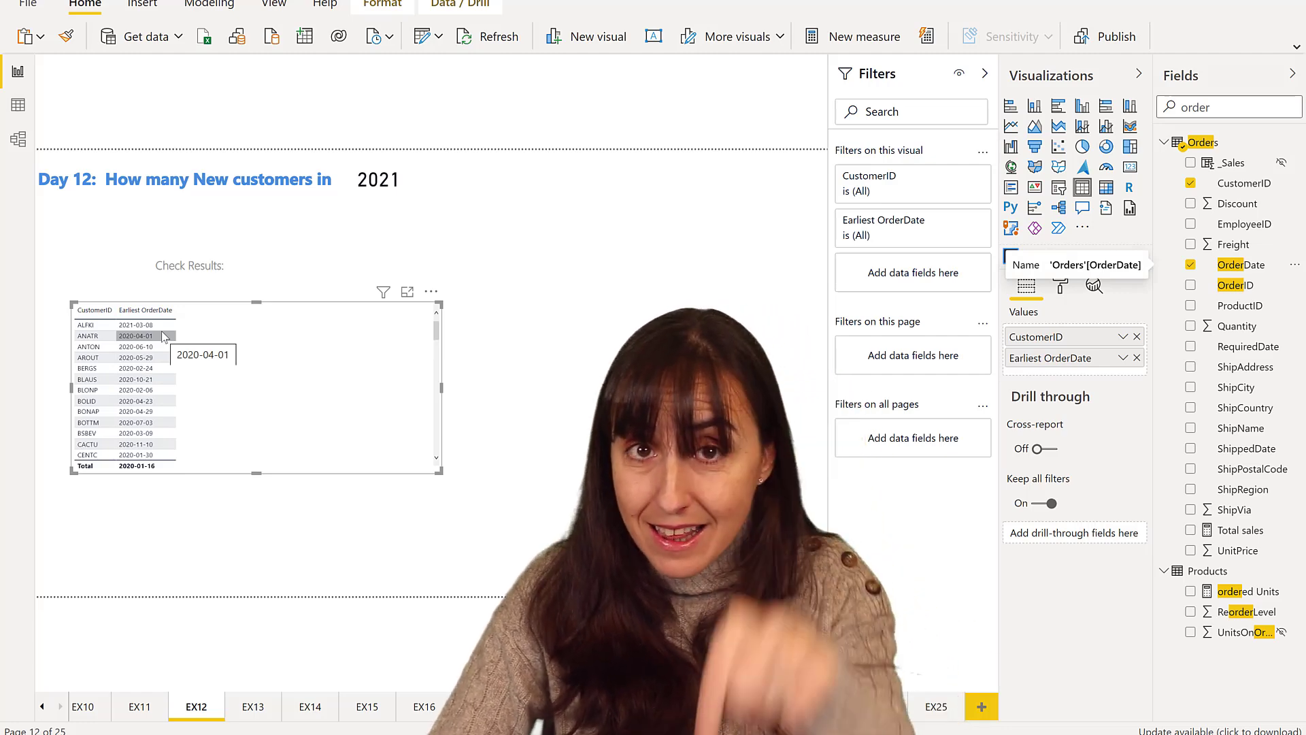
- Set the Earliest OrderDate filter condition to 'is on or after'
{"action": "left_click", "coordinate": [958, 223]}
{"action": "left_click", "coordinate": [900, 281]}
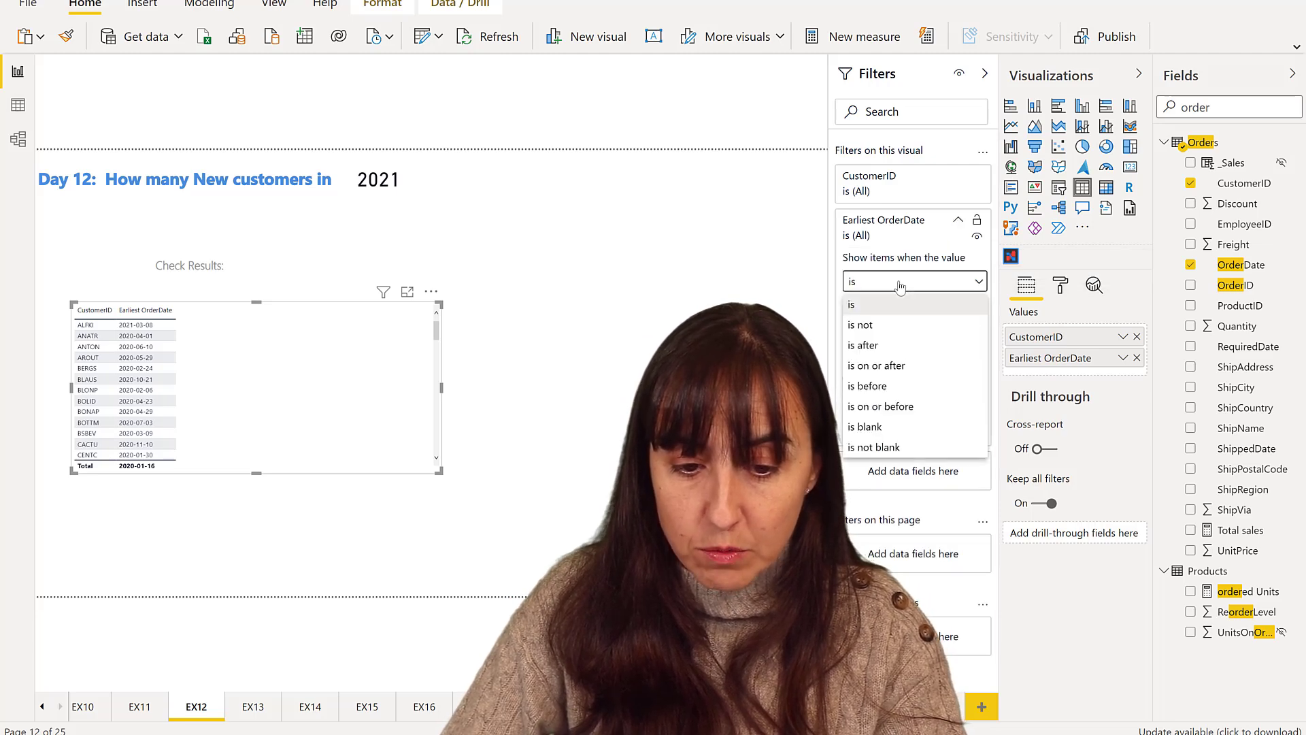
{"action": "left_click", "coordinate": [895, 370]}
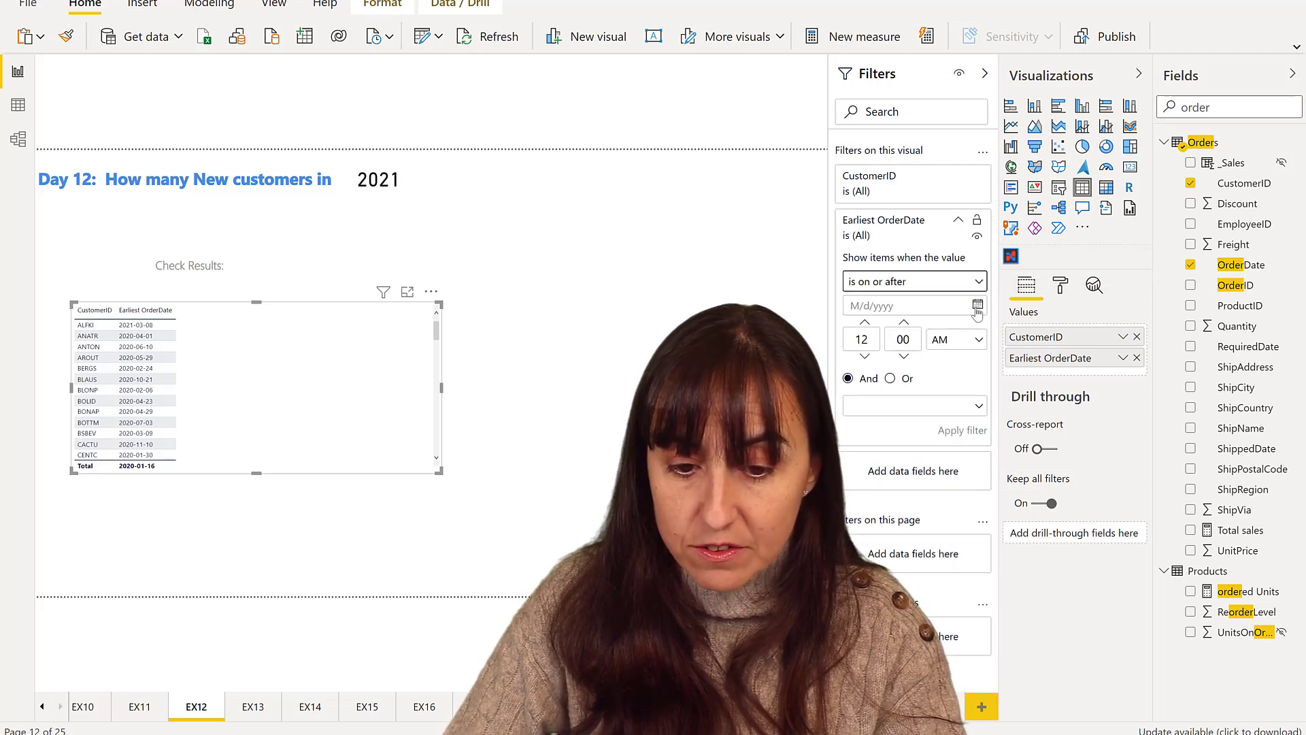
- Pick 1 January 2021 in the date picker and apply the filter
{"action": "left_click", "coordinate": [977, 305]}
{"action": "left_click", "coordinate": [984, 339]}
{"action": "left_click", "coordinate": [984, 338]}
{"action": "left_click", "coordinate": [984, 339]}
{"action": "left_click", "coordinate": [984, 339]}
{"action": "left_click", "coordinate": [984, 339]}
{"action": "left_click", "coordinate": [985, 339]}
{"action": "left_click", "coordinate": [985, 340]}
{"action": "left_click", "coordinate": [986, 340]}
{"action": "left_click", "coordinate": [990, 344]}
{"action": "left_click", "coordinate": [989, 344]}
{"action": "left_click", "coordinate": [989, 344]}
{"action": "left_click", "coordinate": [990, 344]}
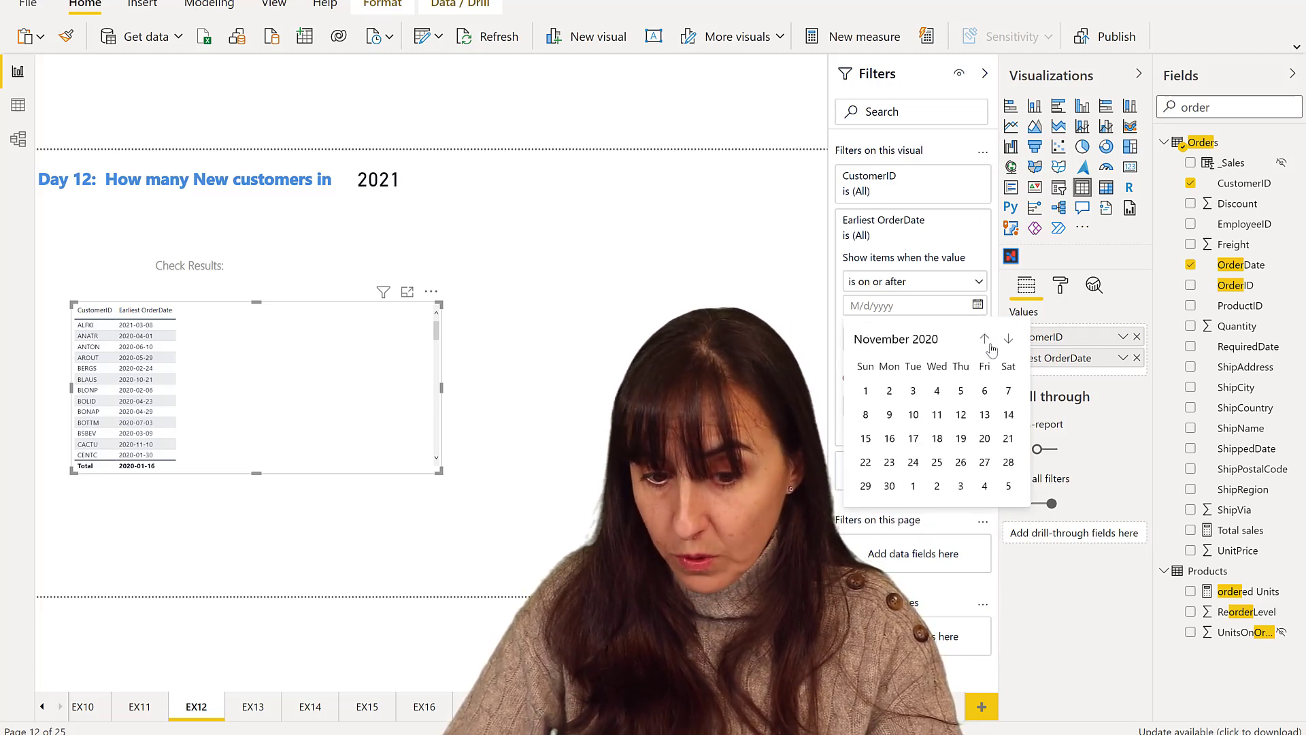
{"action": "left_click", "coordinate": [990, 345]}
{"action": "left_click", "coordinate": [1006, 342]}
{"action": "left_click", "coordinate": [1007, 342]}
{"action": "left_click", "coordinate": [1007, 342]}
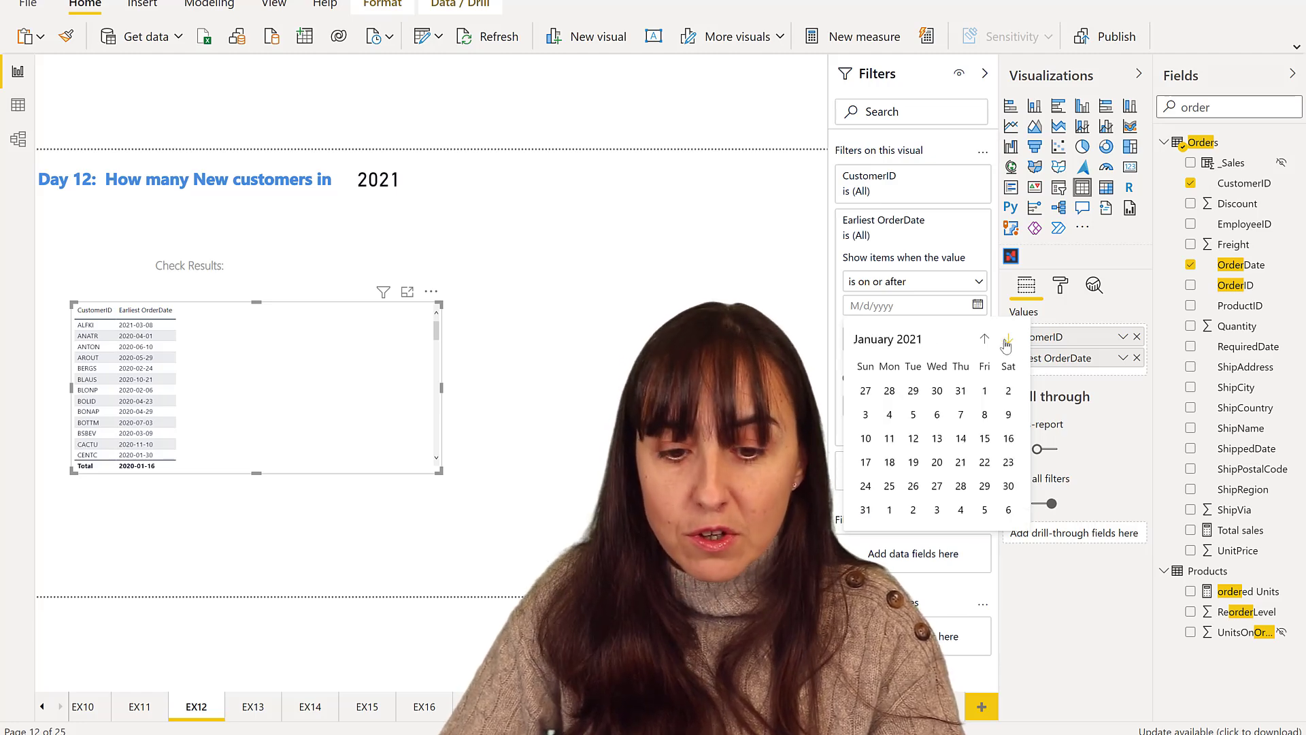
{"action": "left_click", "coordinate": [982, 391]}
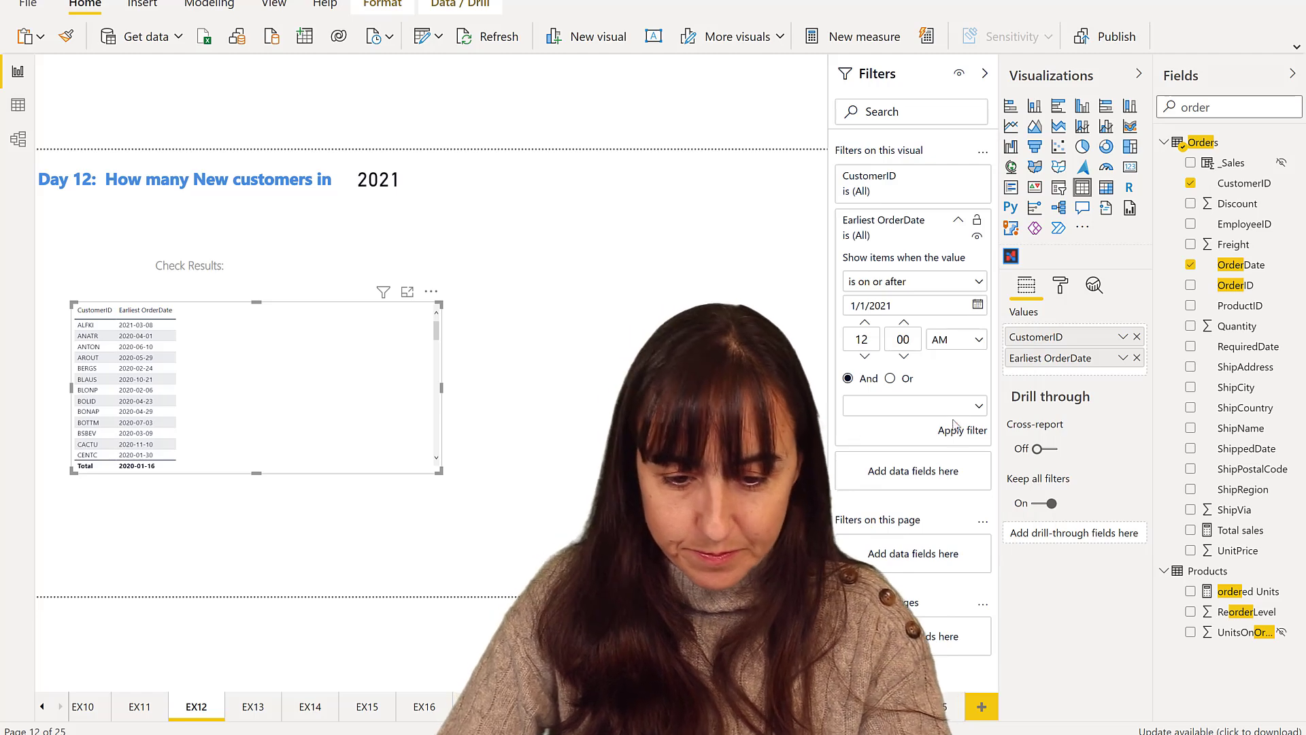
{"action": "left_click", "coordinate": [955, 432]}
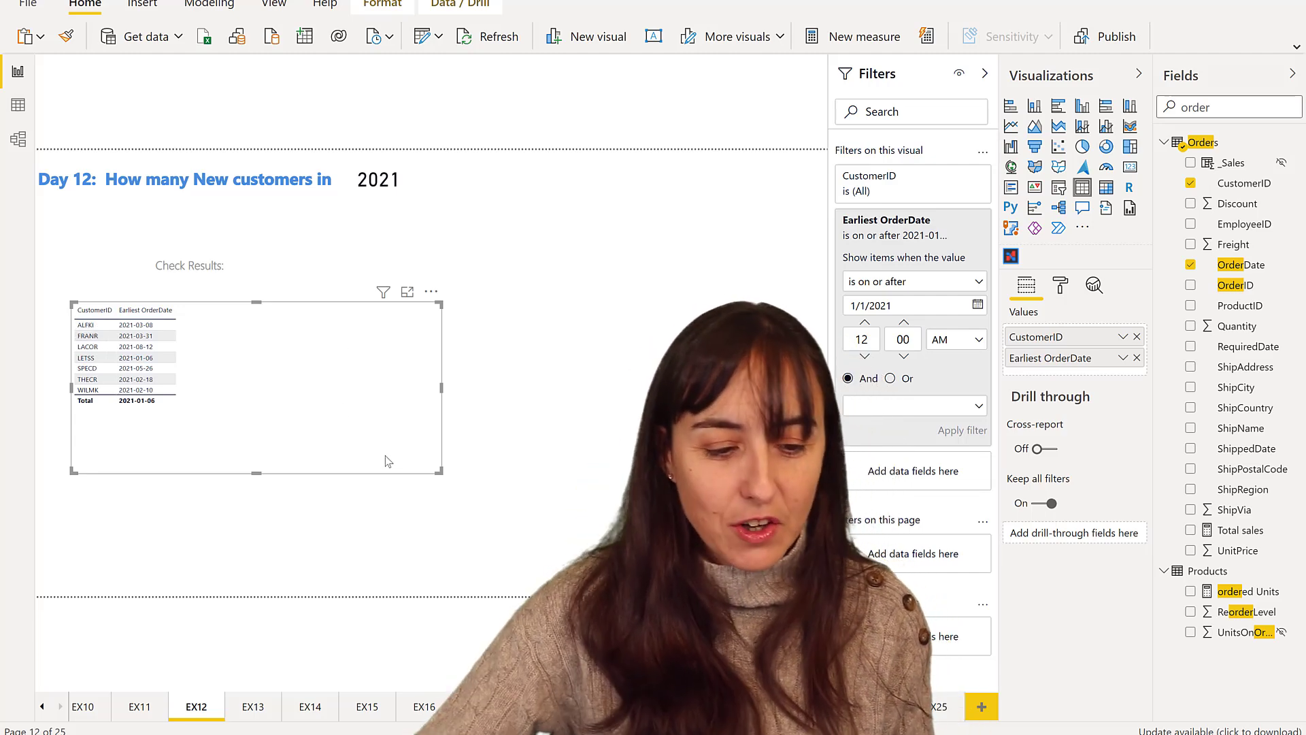
- Narrow the seven-customer table by dragging its corner handle inward
{"action": "left_click_drag", "start_coordinate": [439, 472], "coordinate": [291, 437]}
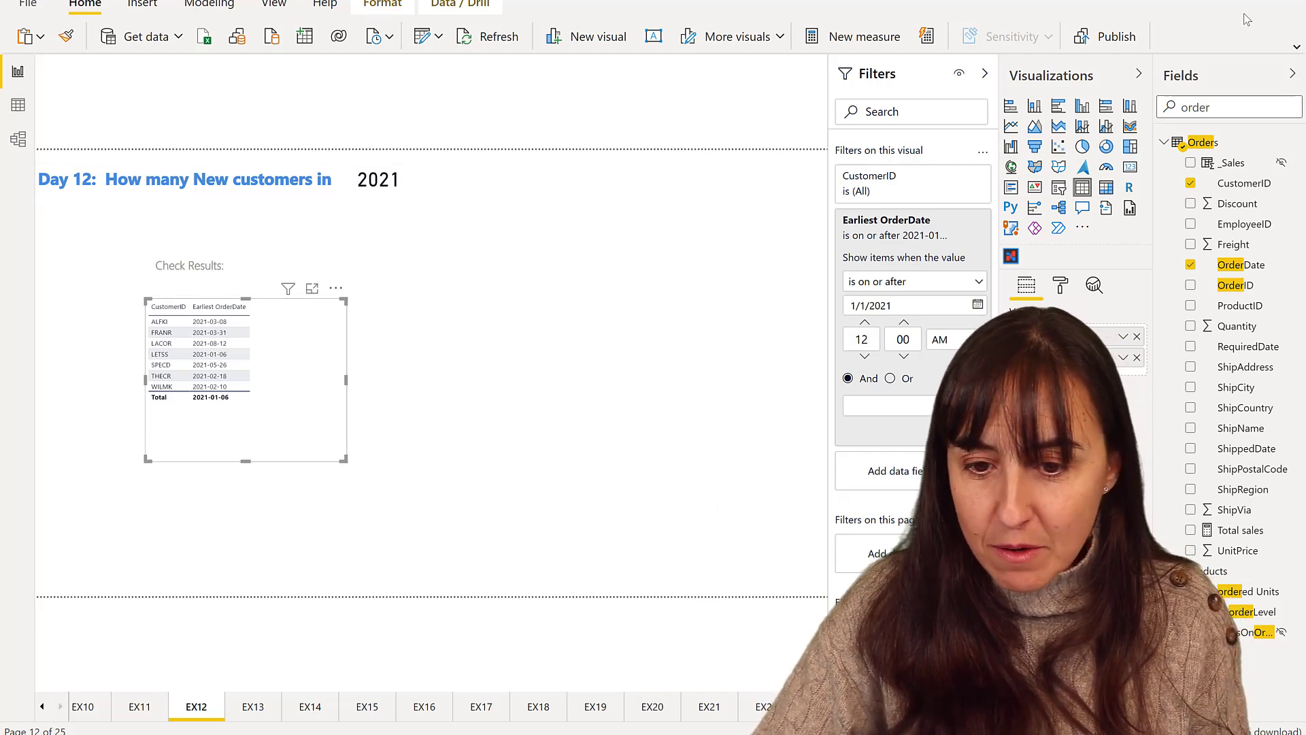
- Clear the Fields search and create a new measure in the Solutions table
{"action": "double_click", "coordinate": [1197, 107]}
{"action": "key", "text": "BackSpace"}
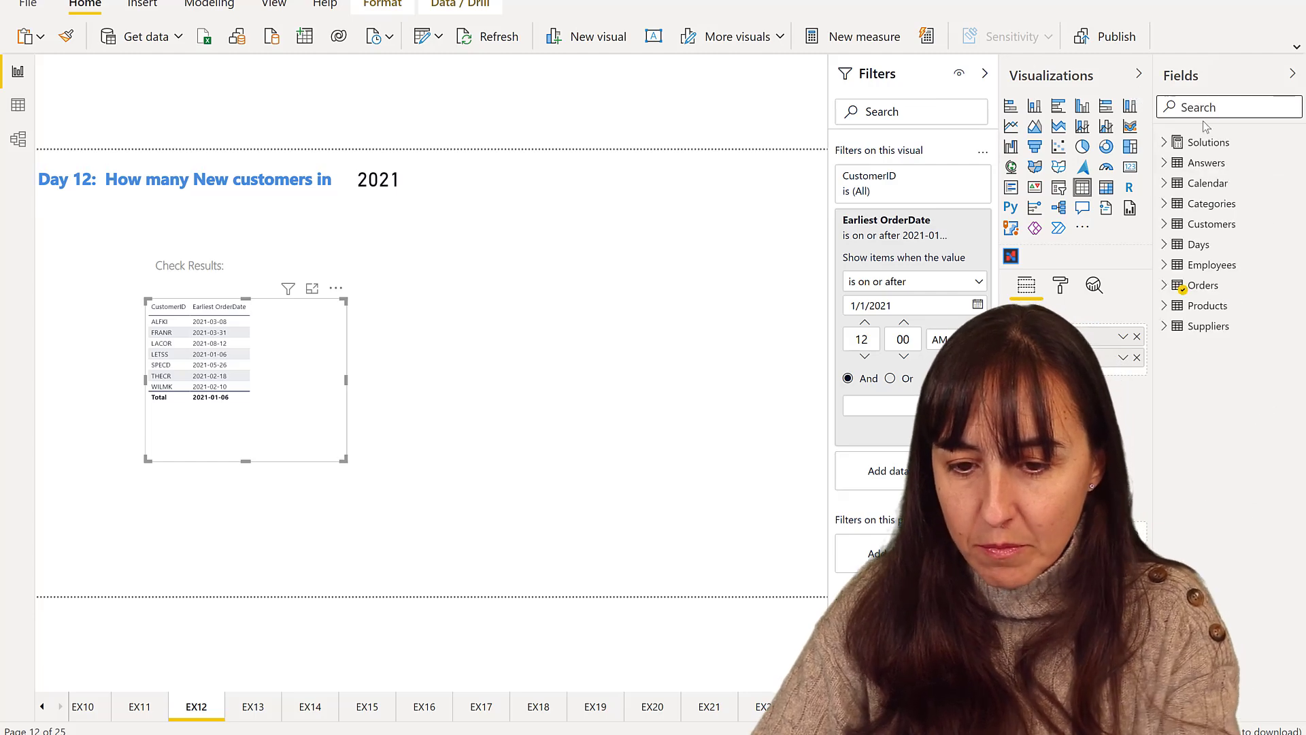
{"action": "left_click", "coordinate": [1203, 145]}
{"action": "right_click", "coordinate": [1203, 144]}
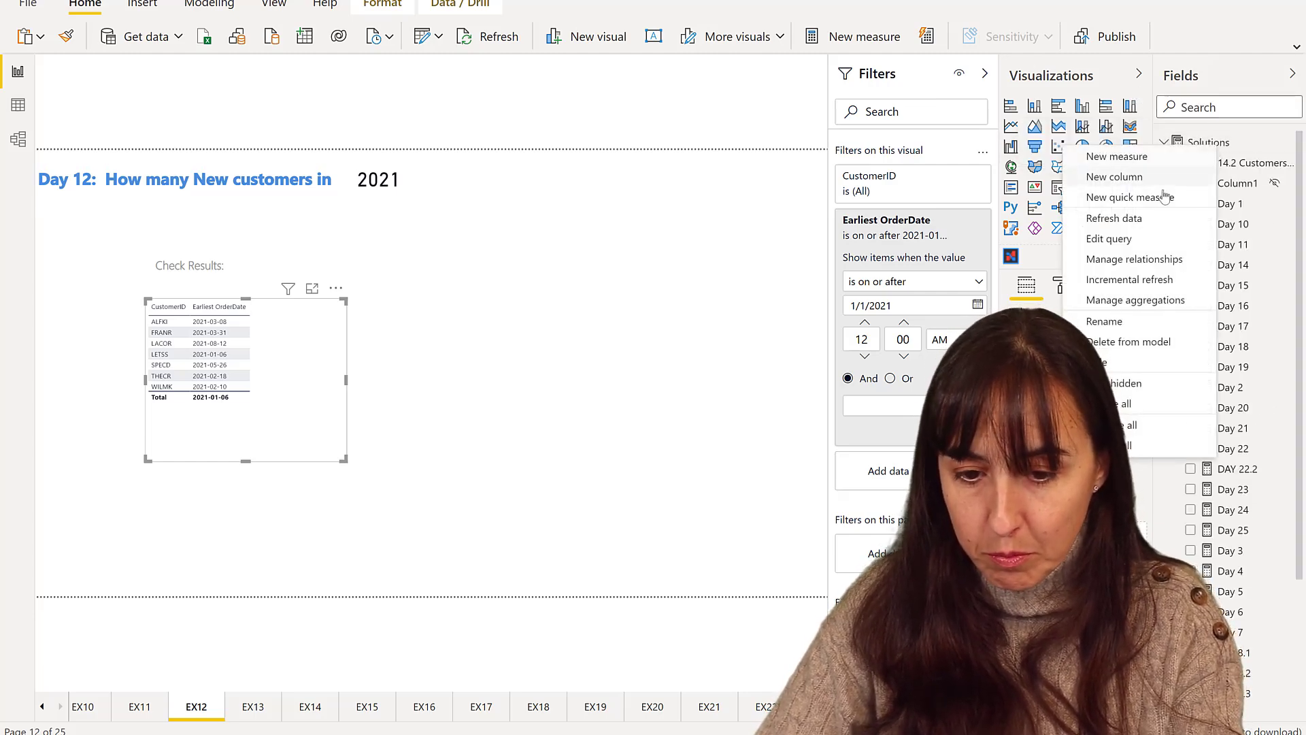
{"action": "key", "text": "Escape"}
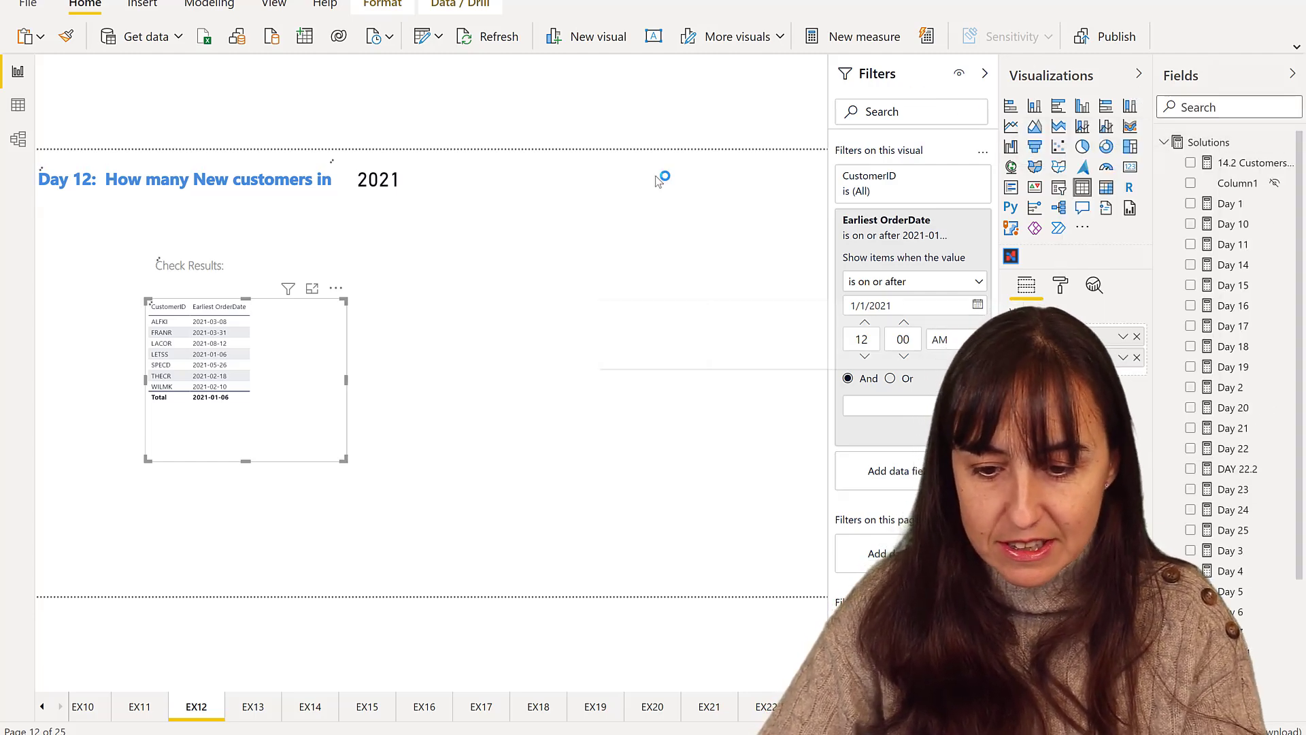
- Name the measure 'Day 12 =' and start a new line for its formula
{"action": "type", "text": "Day 23"}
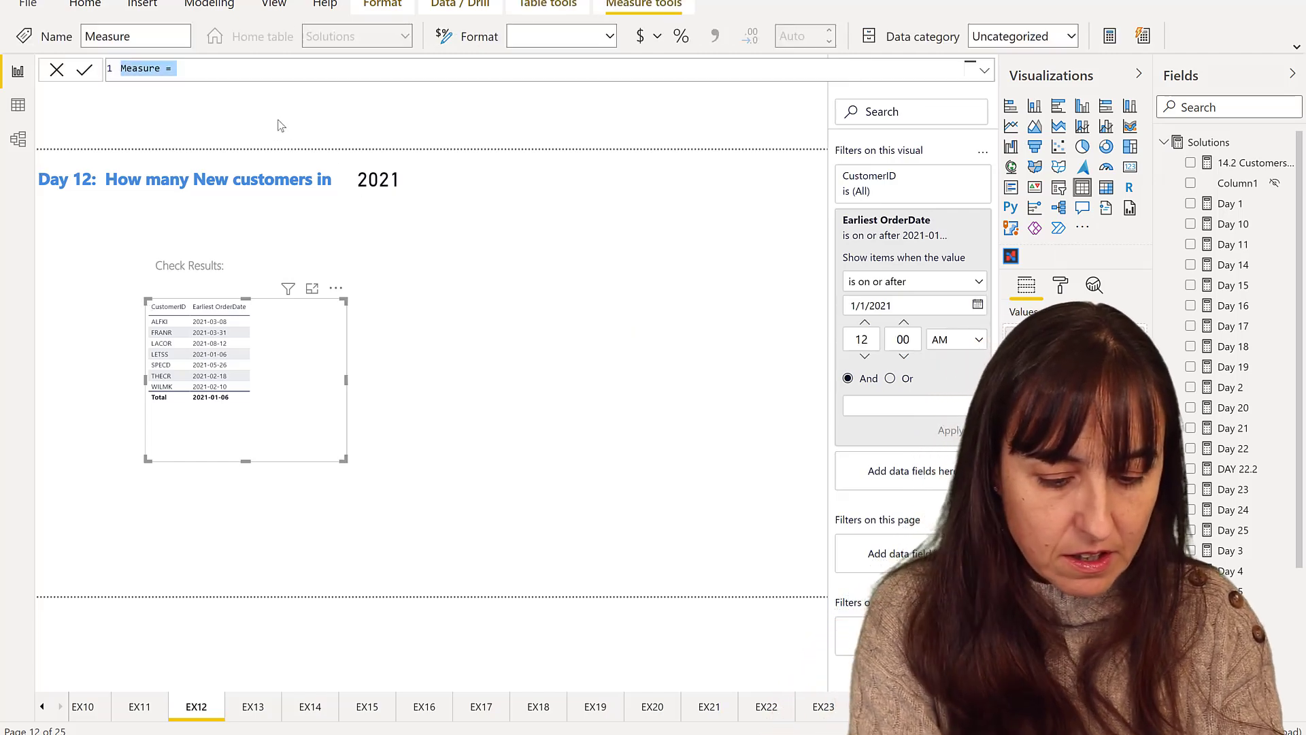
{"action": "key", "text": "BackSpace"}
{"action": "key", "text": "BackSpace"}
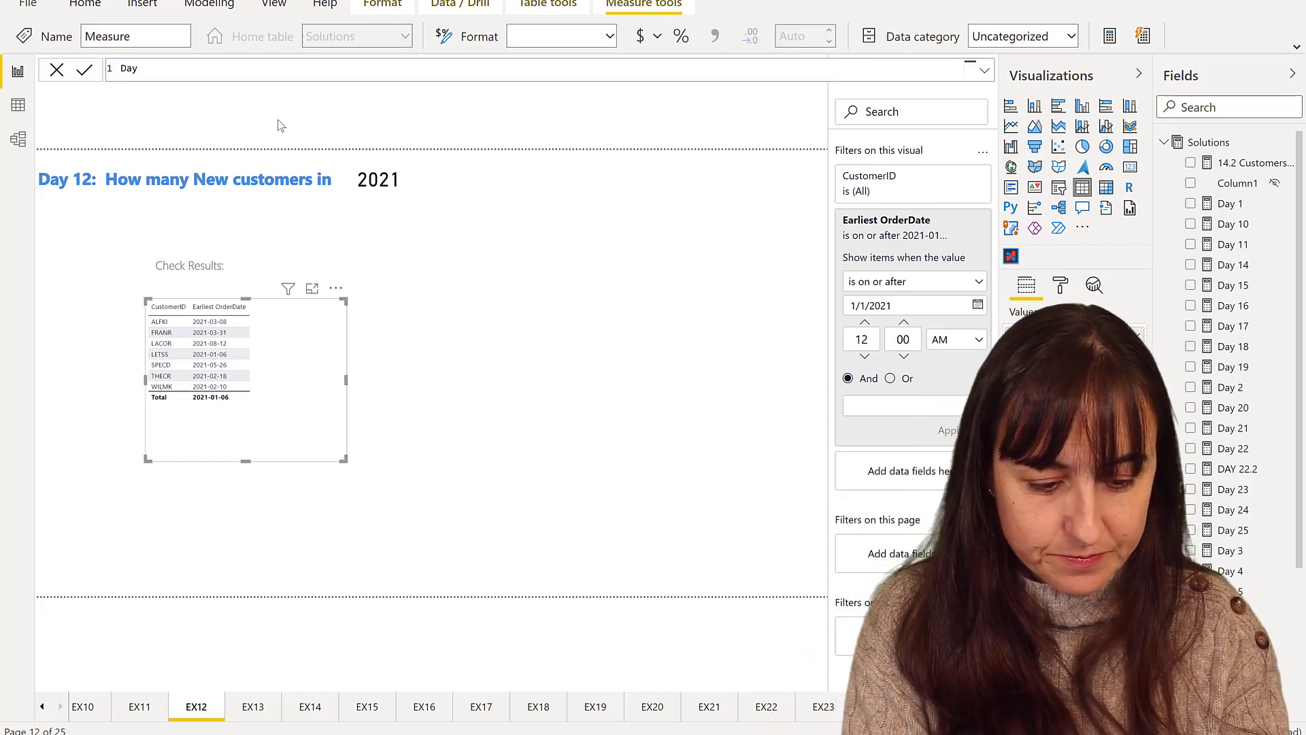
{"action": "type", "text": "12 ="}
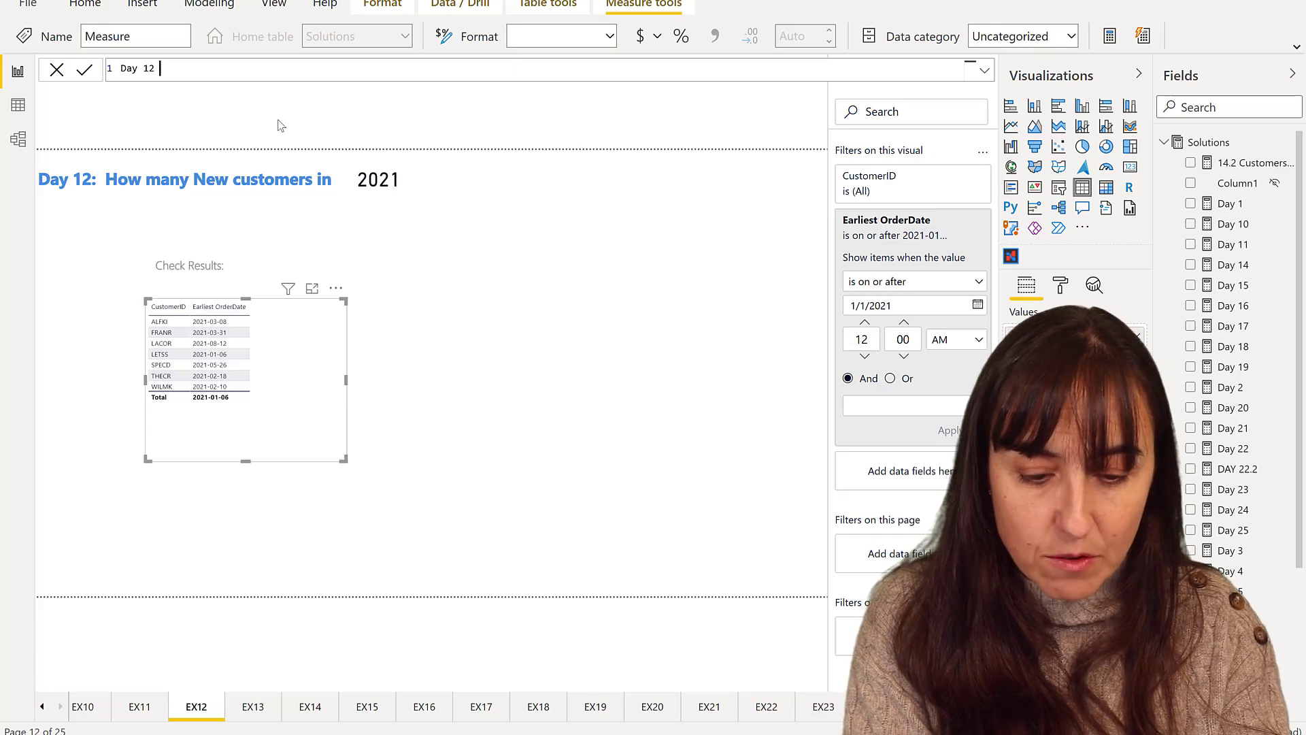
{"action": "key", "text": "shift+Return"}
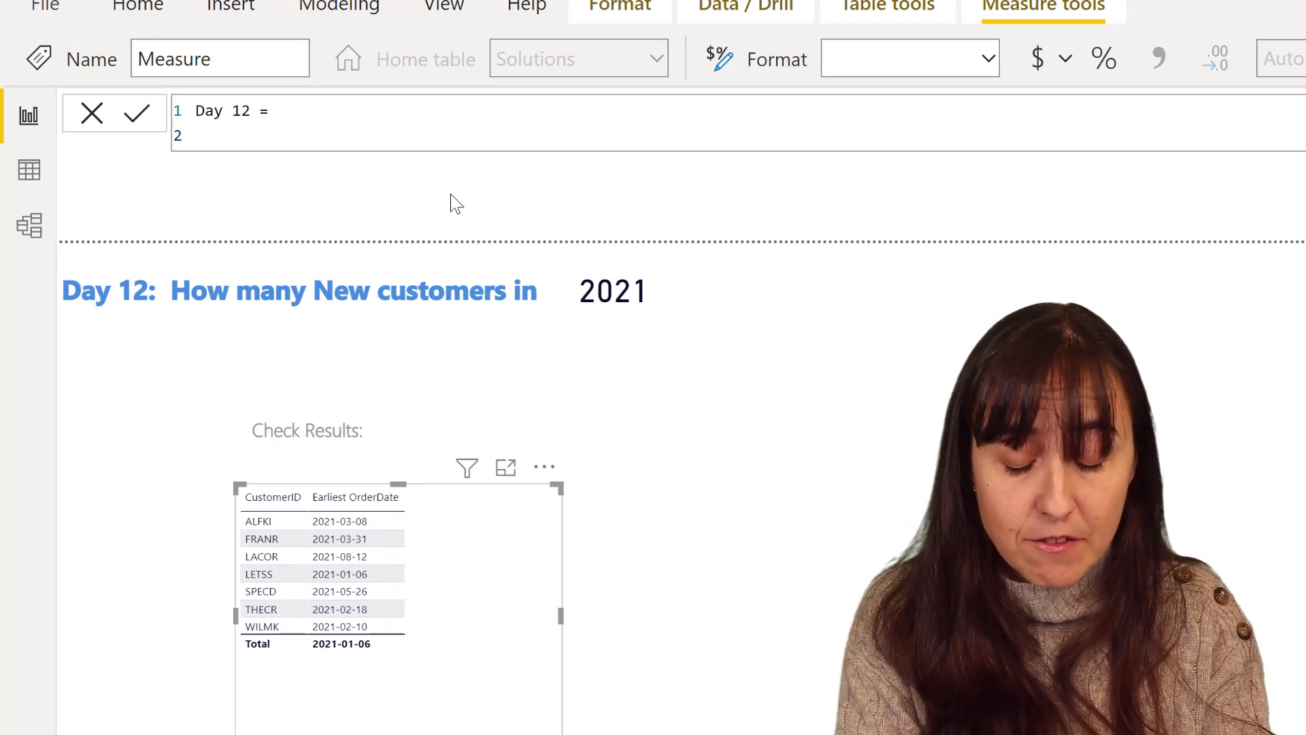
- Enter FIRSTNONBLANKVALUE(Orders[CustomerID], MIN(Orders[OrderDate])) as the Day 12 formula
{"action": "type", "text": "fi"}
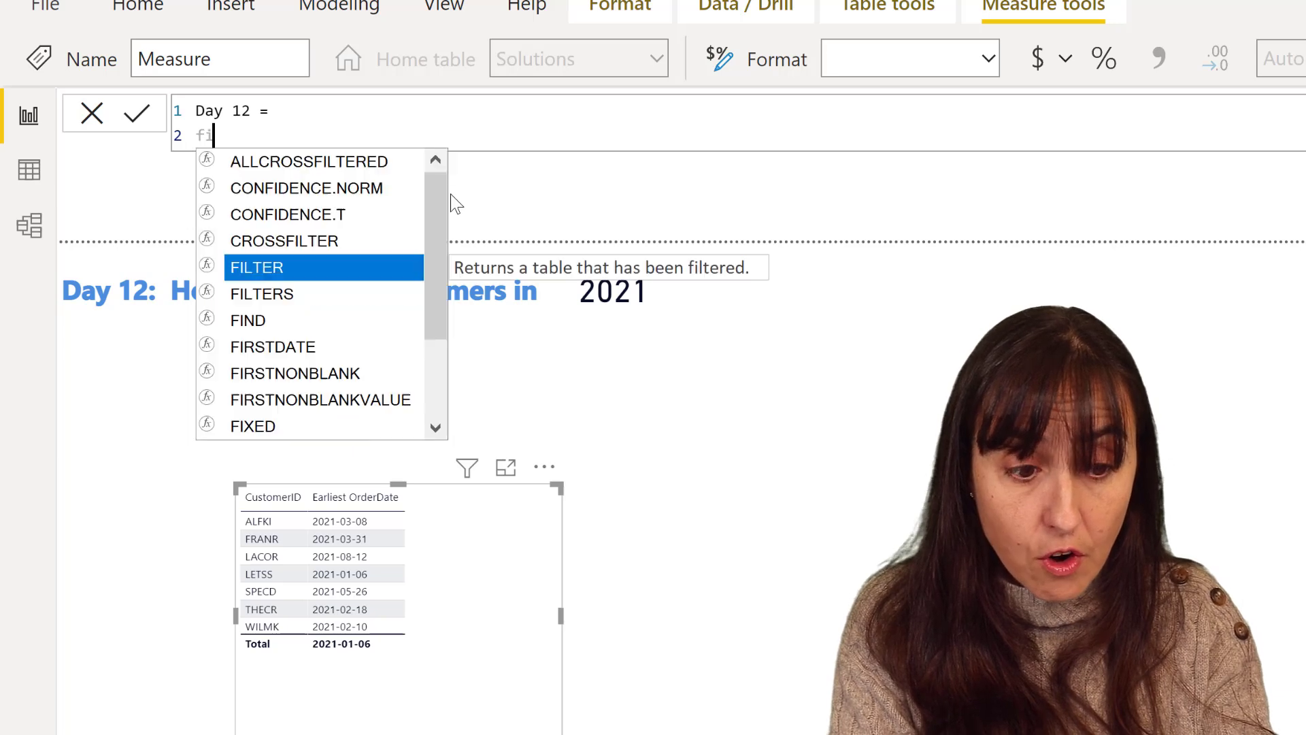
{"action": "type", "text": "r"}
{"action": "key", "text": "Down"}
{"action": "key", "text": "Down"}
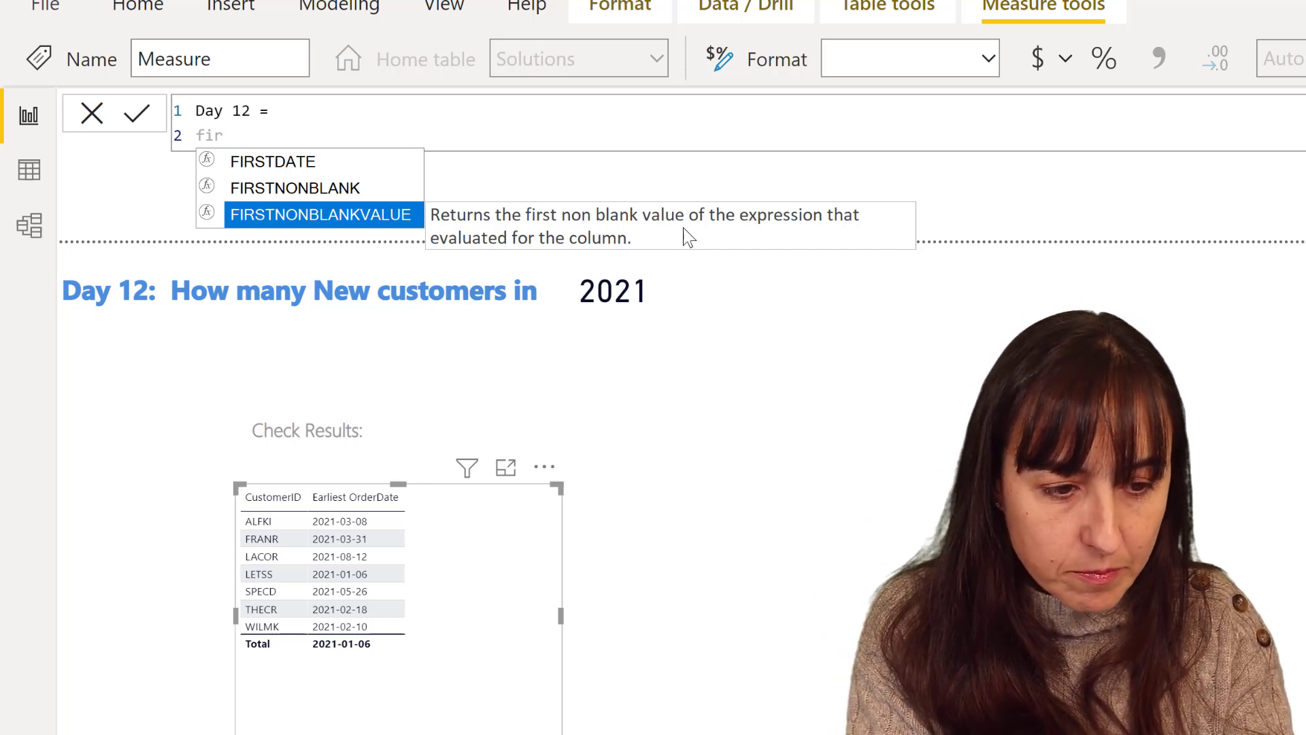
{"action": "key", "text": "Tab"}
{"action": "type", "text": "or"}
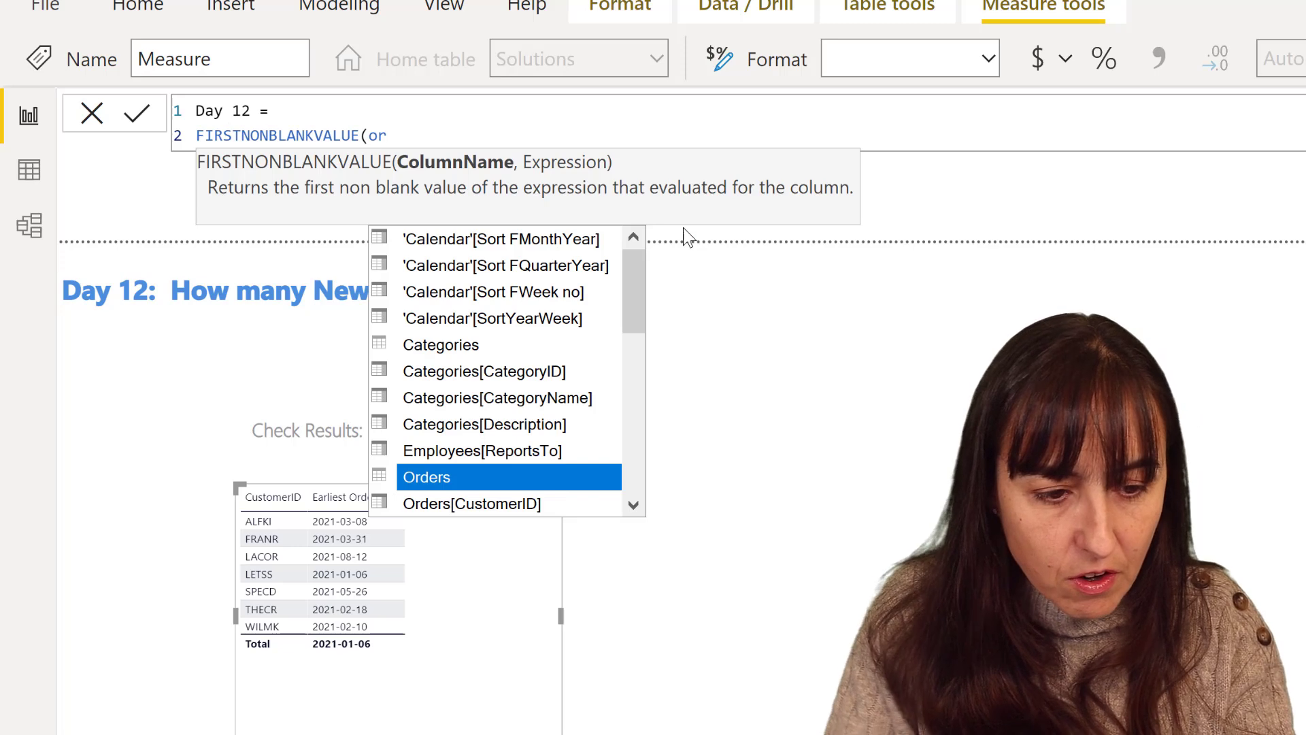
{"action": "key", "text": "Down"}
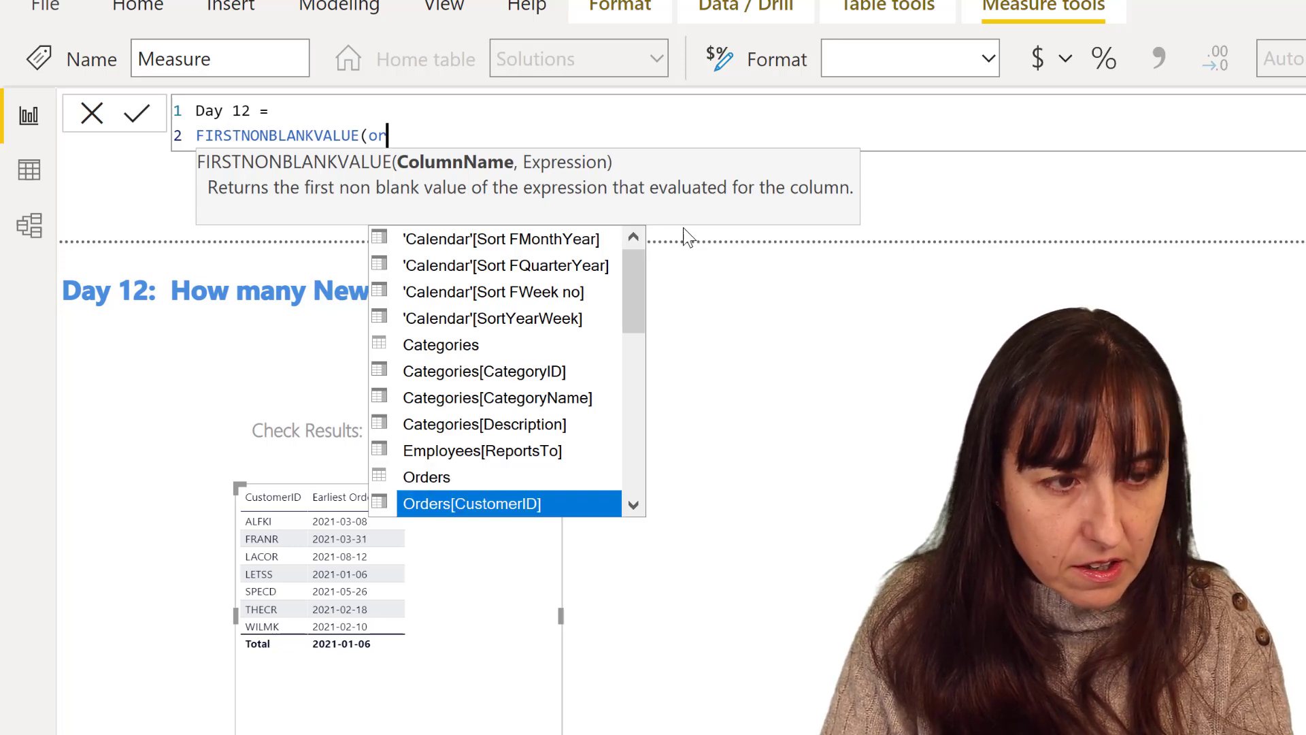
{"action": "key", "text": "Tab"}
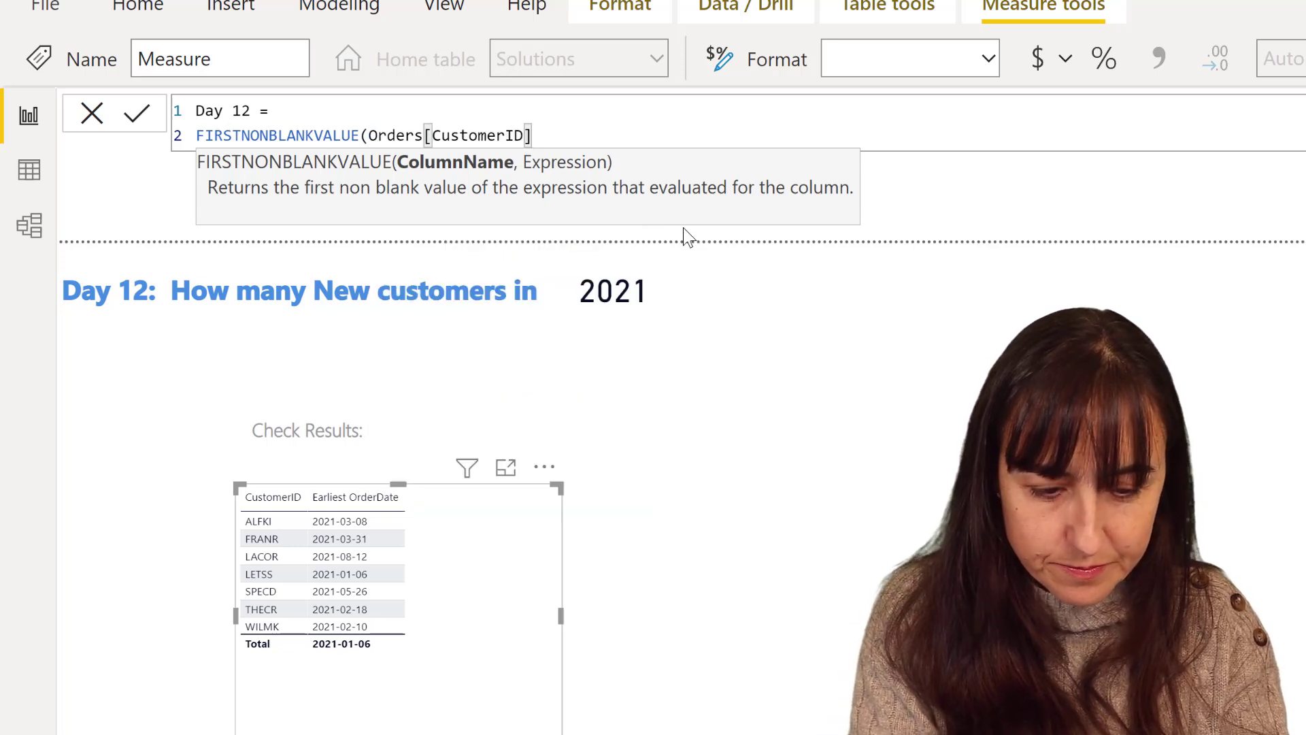
{"action": "type", "text": ", min"}
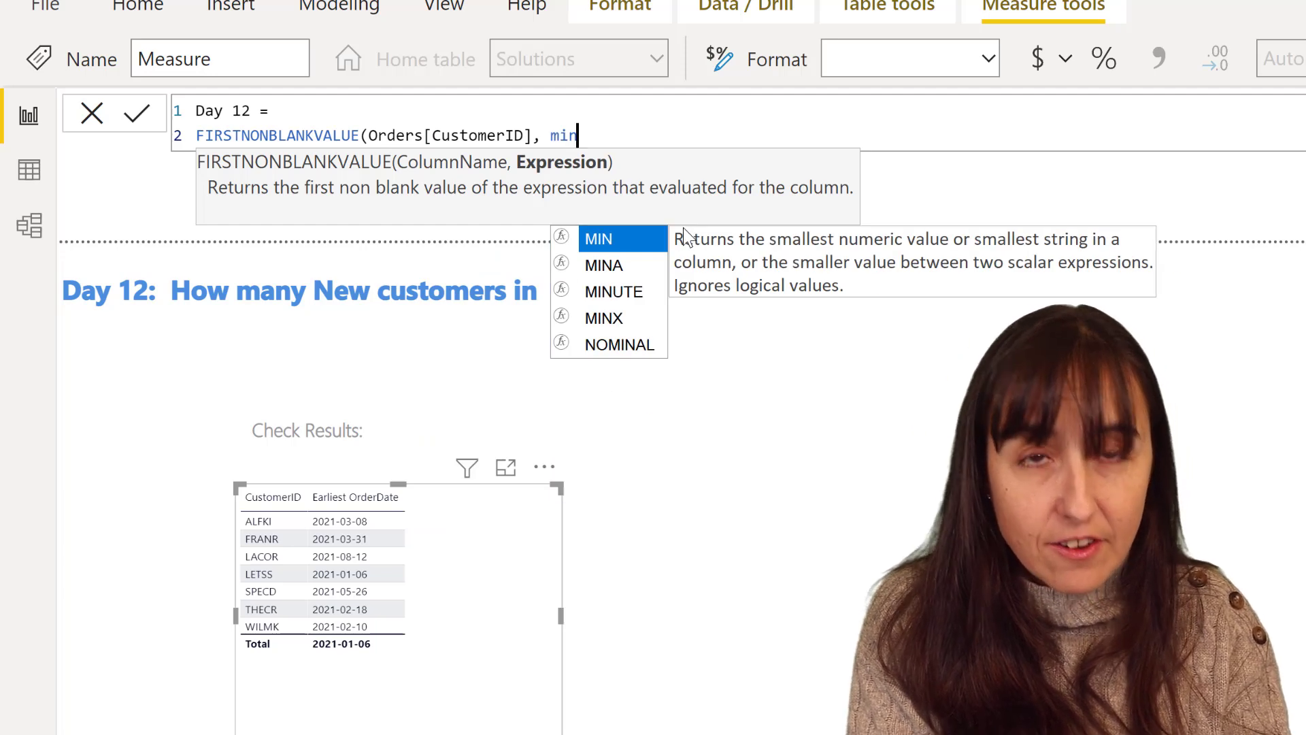
{"action": "type", "text": "(orde"}
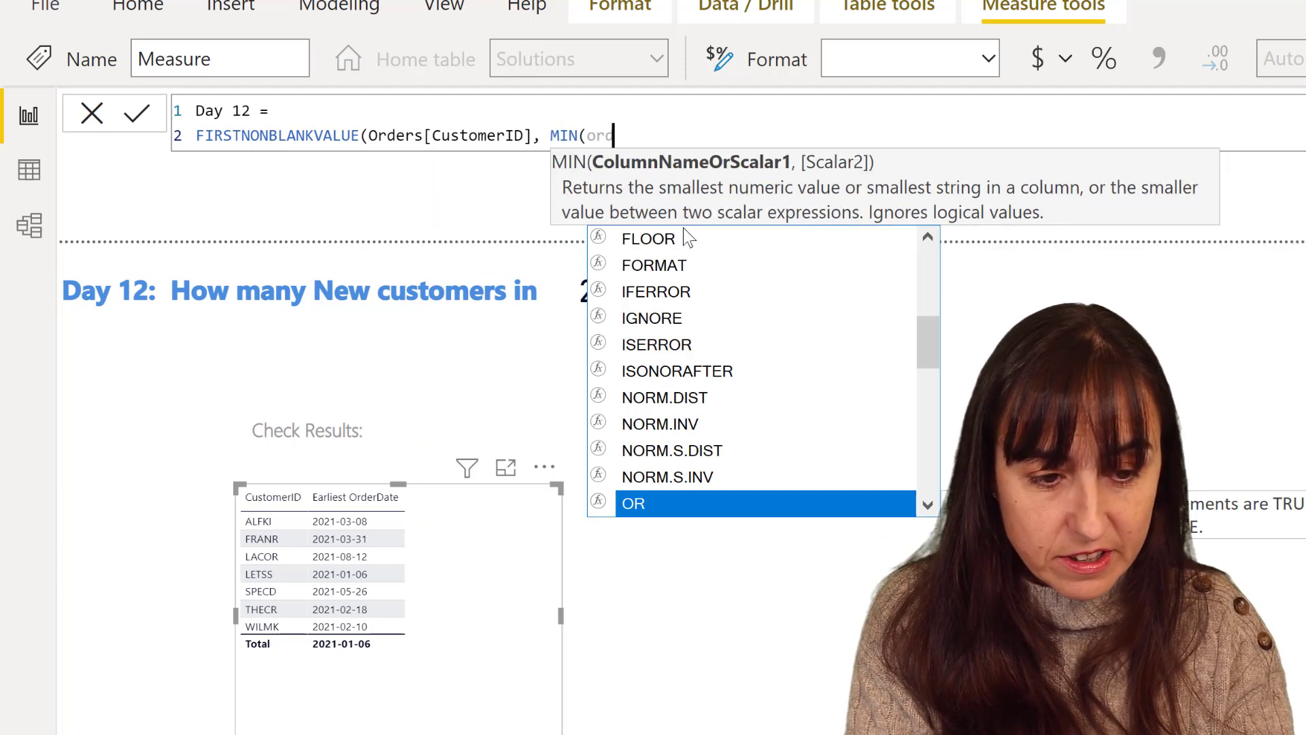
{"action": "key", "text": "Down"}
{"action": "key", "text": "Down"}
{"action": "key", "text": "Down"}
{"action": "key", "text": "Down"}
{"action": "key", "text": "Down"}
{"action": "key", "text": "Down"}
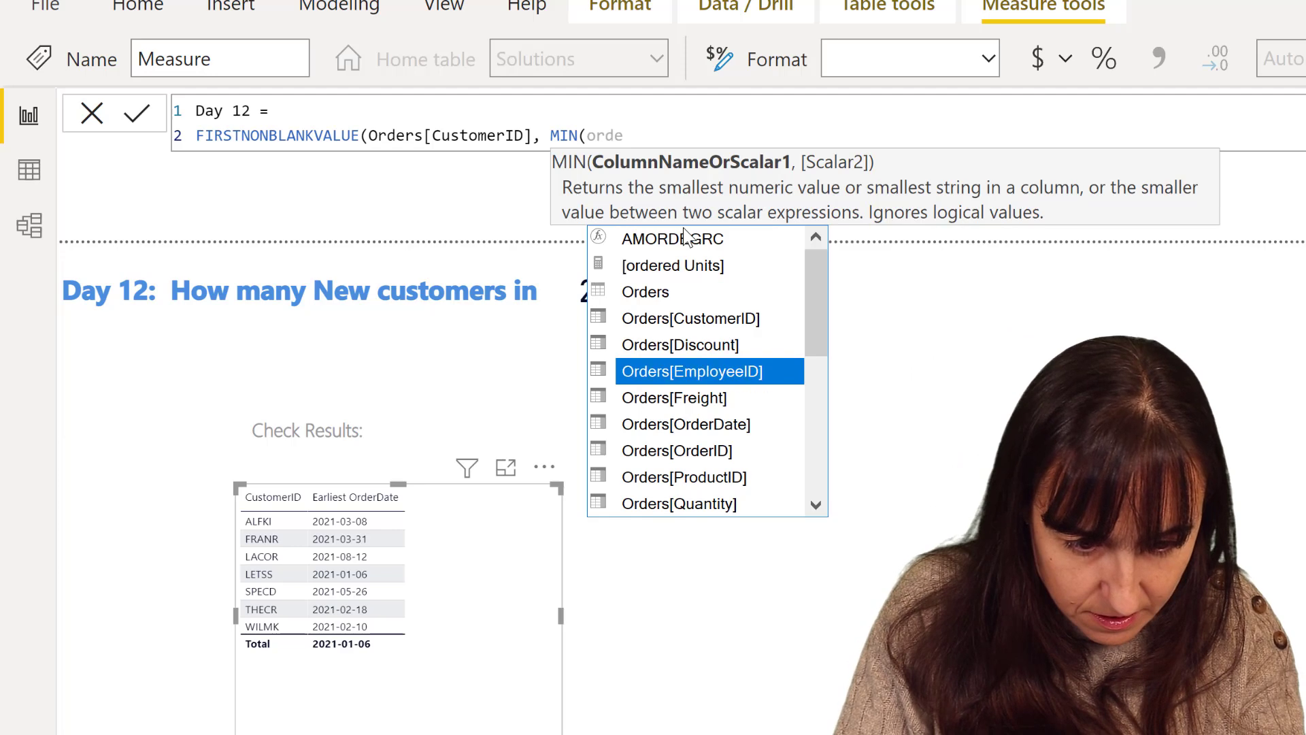
{"action": "key", "text": "Tab"}
{"action": "type", "text": ")"}
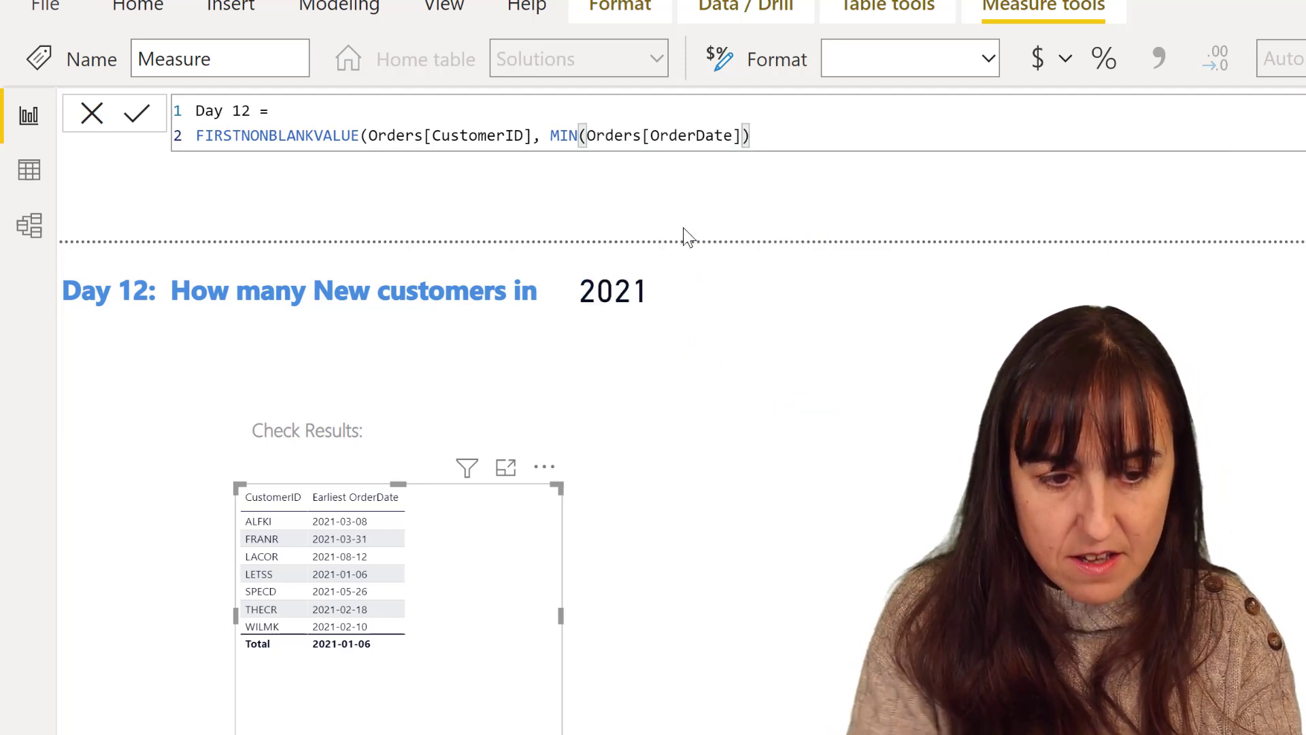
{"action": "type", "text": ")"}
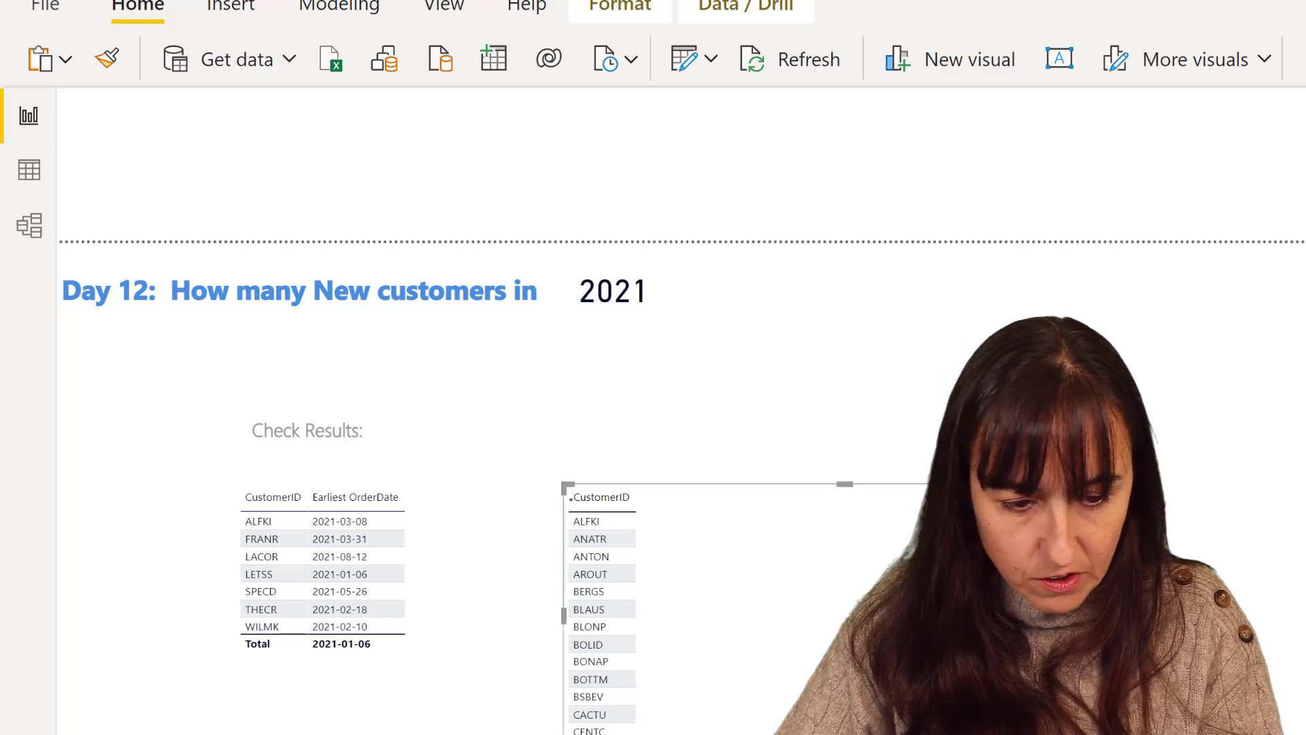
- Add Day 12 to the CustomerID table, sort it latest first, and select its formula
{"action": "left_click_drag", "start_coordinate": [681, 490], "coordinate": [816, 454]}
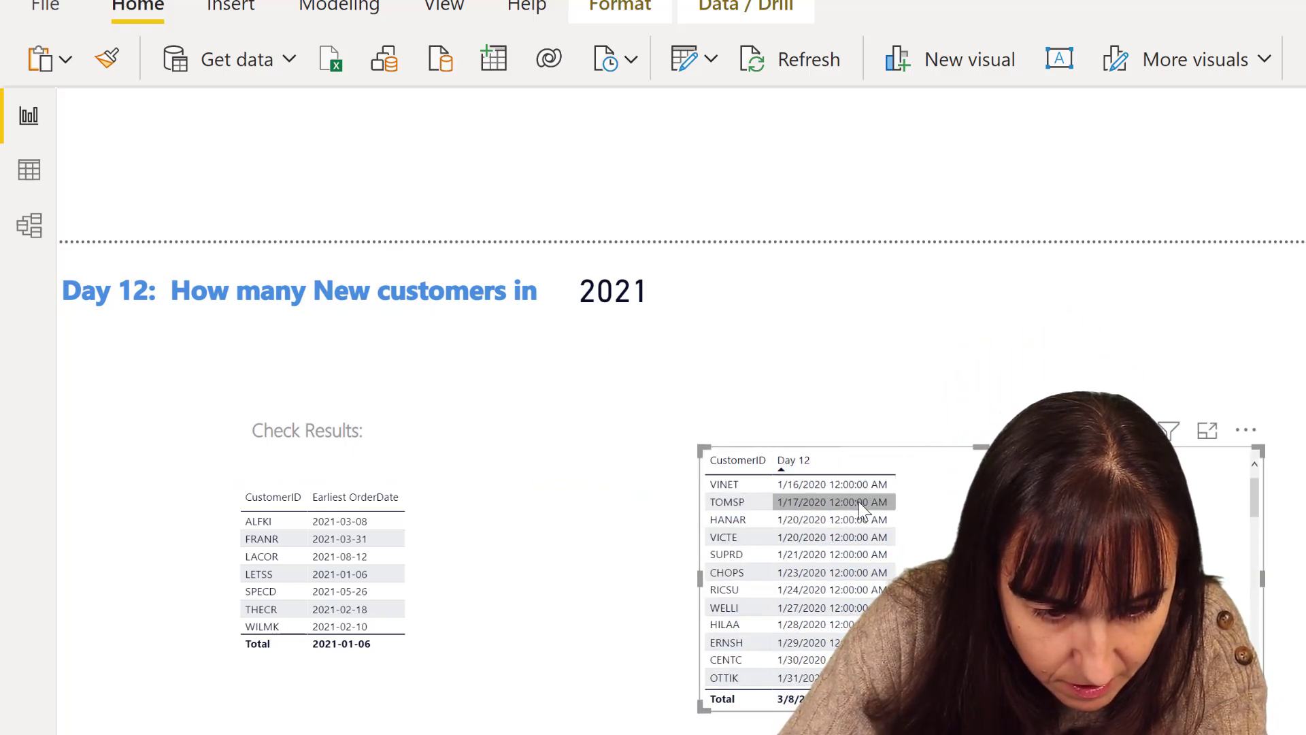
{"action": "left_click", "coordinate": [849, 472]}
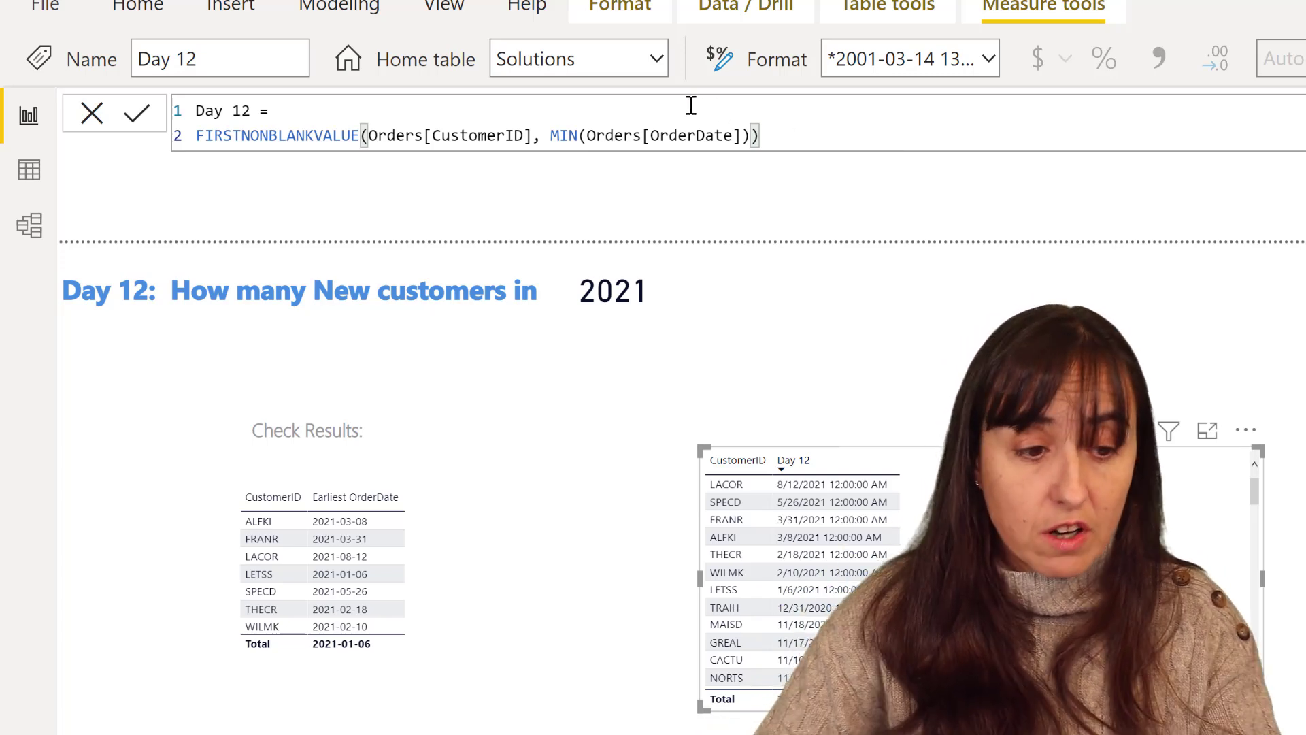
{"action": "left_click_drag", "start_coordinate": [811, 138], "coordinate": [151, 157]}
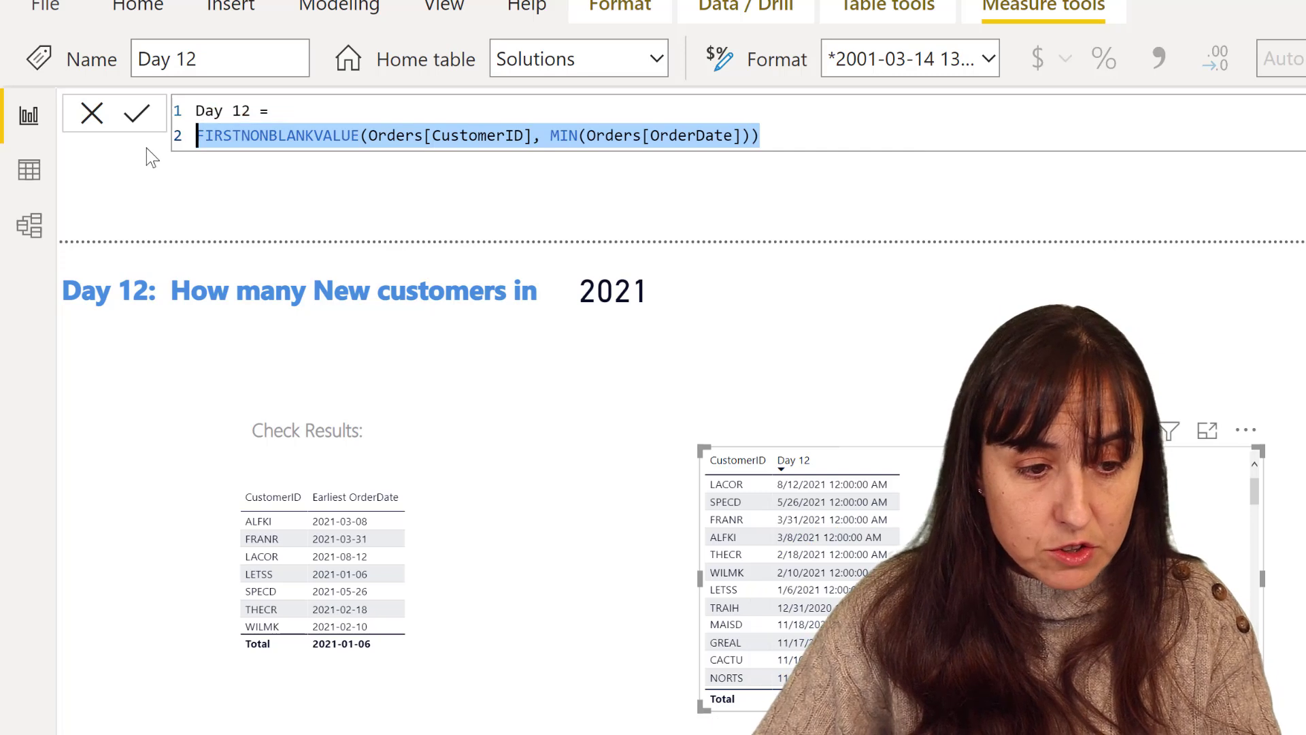
- In Data view, start a new calculated table formula with SUMMARIZE(Orders
{"action": "left_click", "coordinate": [30, 170]}
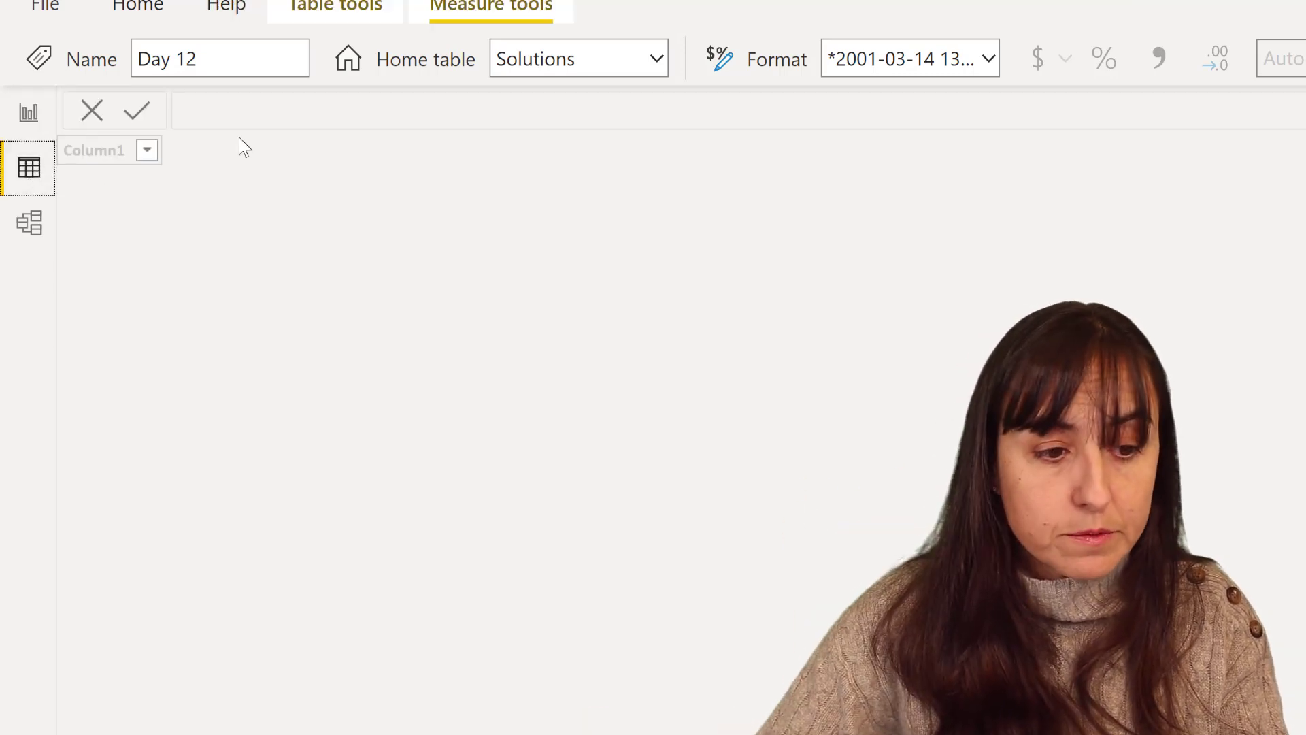
{"action": "left_click", "coordinate": [324, 11]}
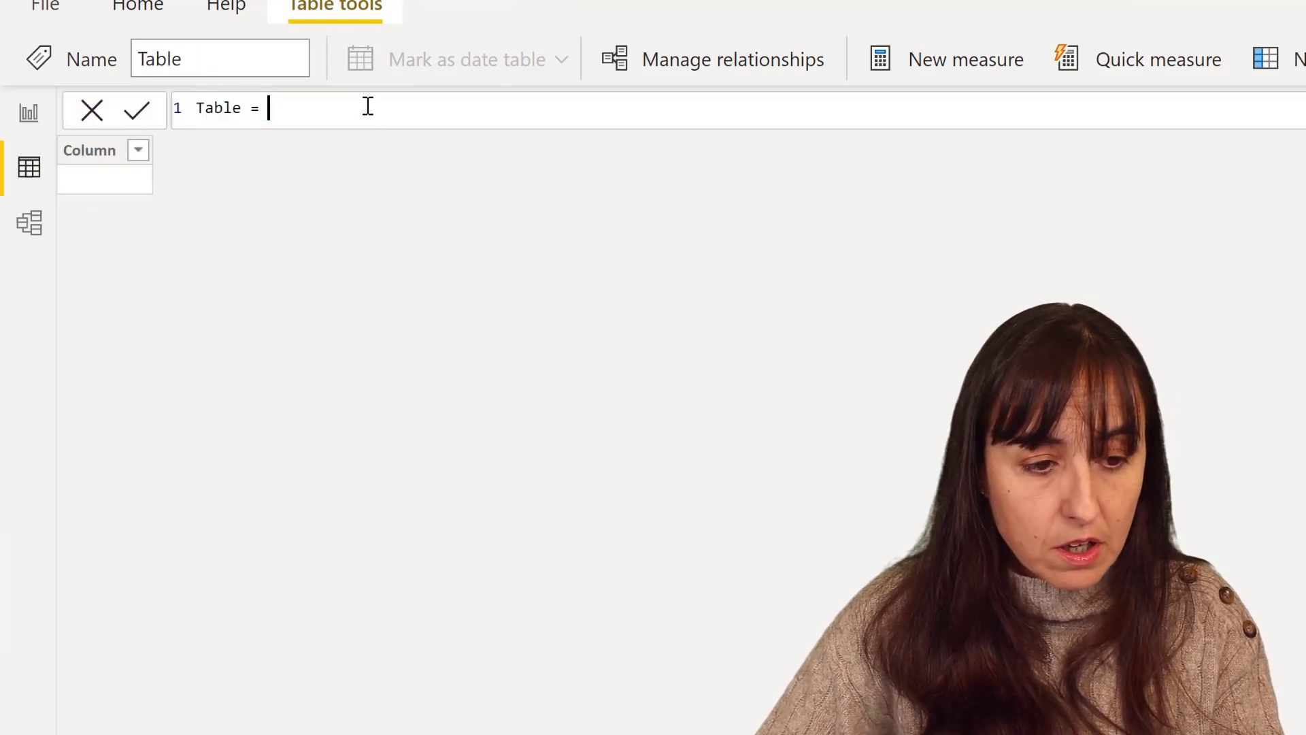
{"action": "key", "text": "shift+Return"}
{"action": "type", "text": "sum"}
{"action": "key", "text": "Tab"}
{"action": "type", "text": "ode"}
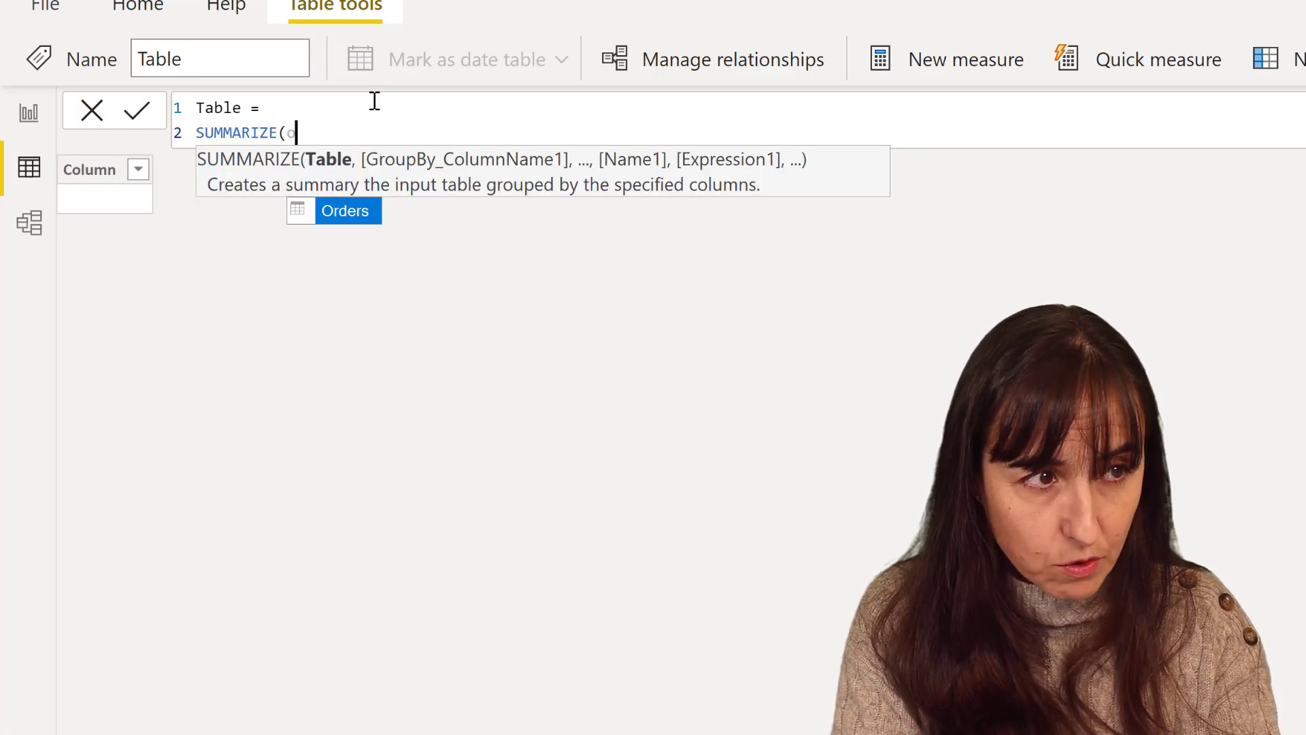
{"action": "key", "text": "BackSpace"}
{"action": "key", "text": "BackSpace"}
{"action": "type", "text": "r"}
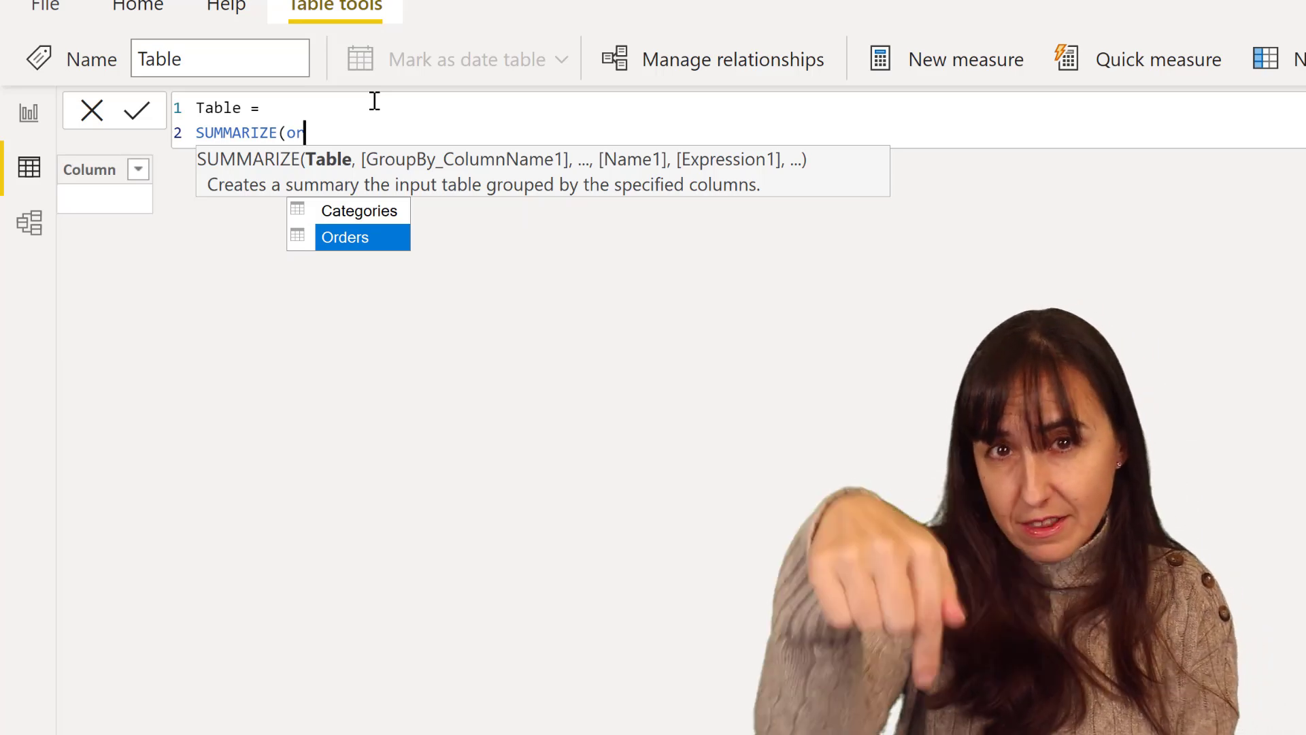
{"action": "type", "text": "der"}
{"action": "key", "text": "Tab"}
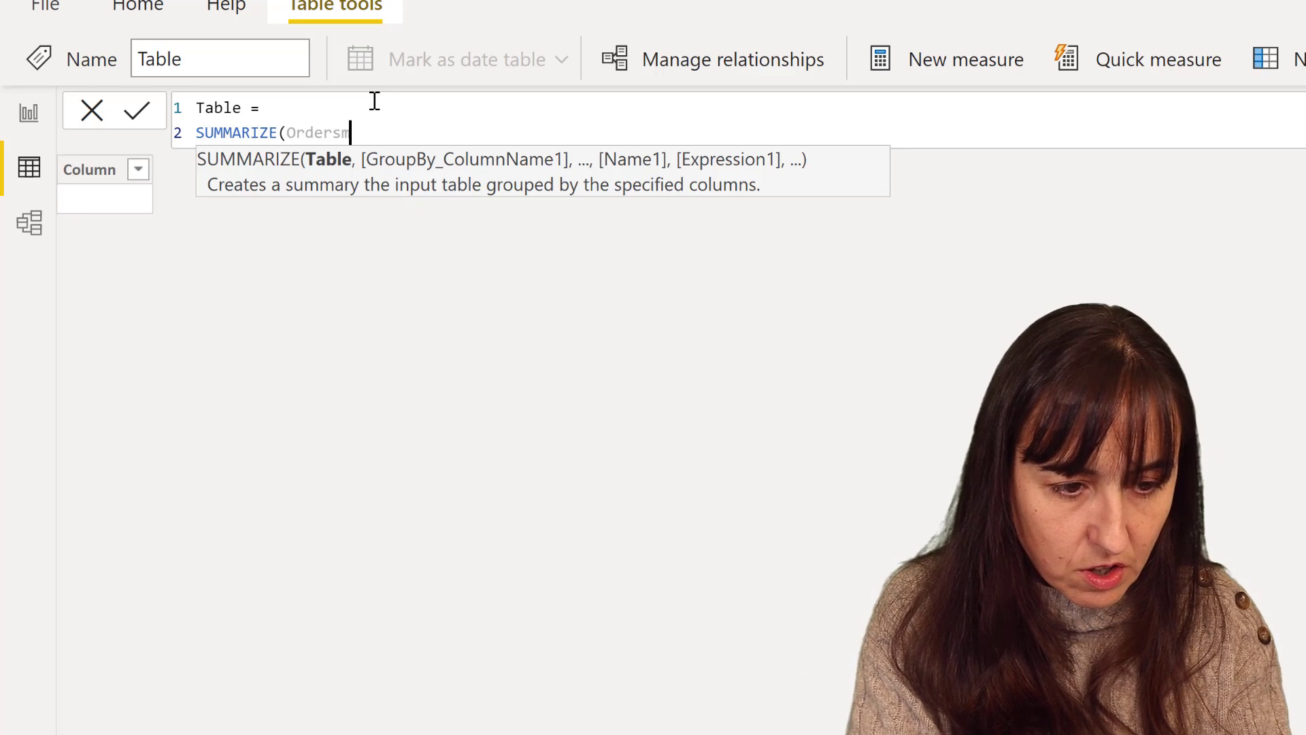
- Group by Orders[CustomerID] with a "first date" column from the pasted earliest-date expression, and commit
{"action": "type", "text": ", cu"}
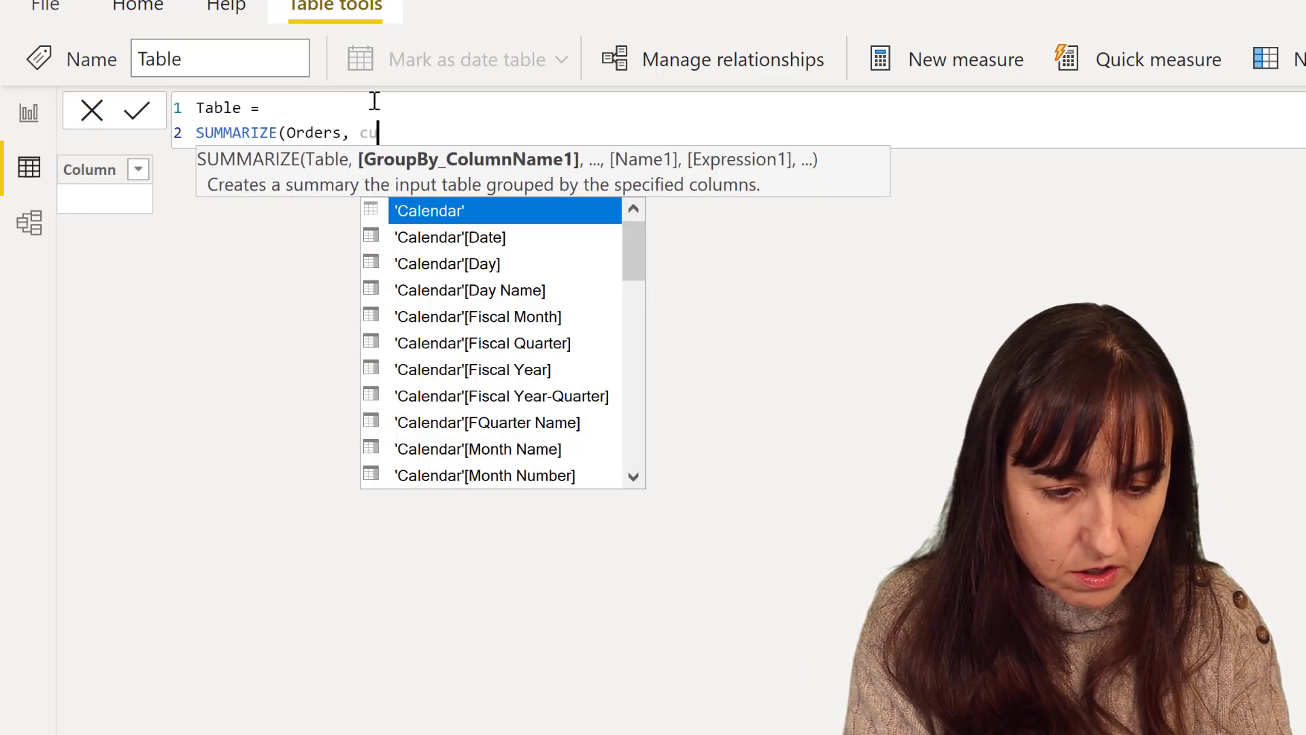
{"action": "type", "text": "st"}
{"action": "key", "text": "Down"}
{"action": "key", "text": "Down"}
{"action": "key", "text": "Down"}
{"action": "key", "text": "Down"}
{"action": "key", "text": "Down"}
{"action": "key", "text": "Down"}
{"action": "key", "text": "Down"}
{"action": "key", "text": "Down"}
{"action": "key", "text": "Down"}
{"action": "key", "text": "Down"}
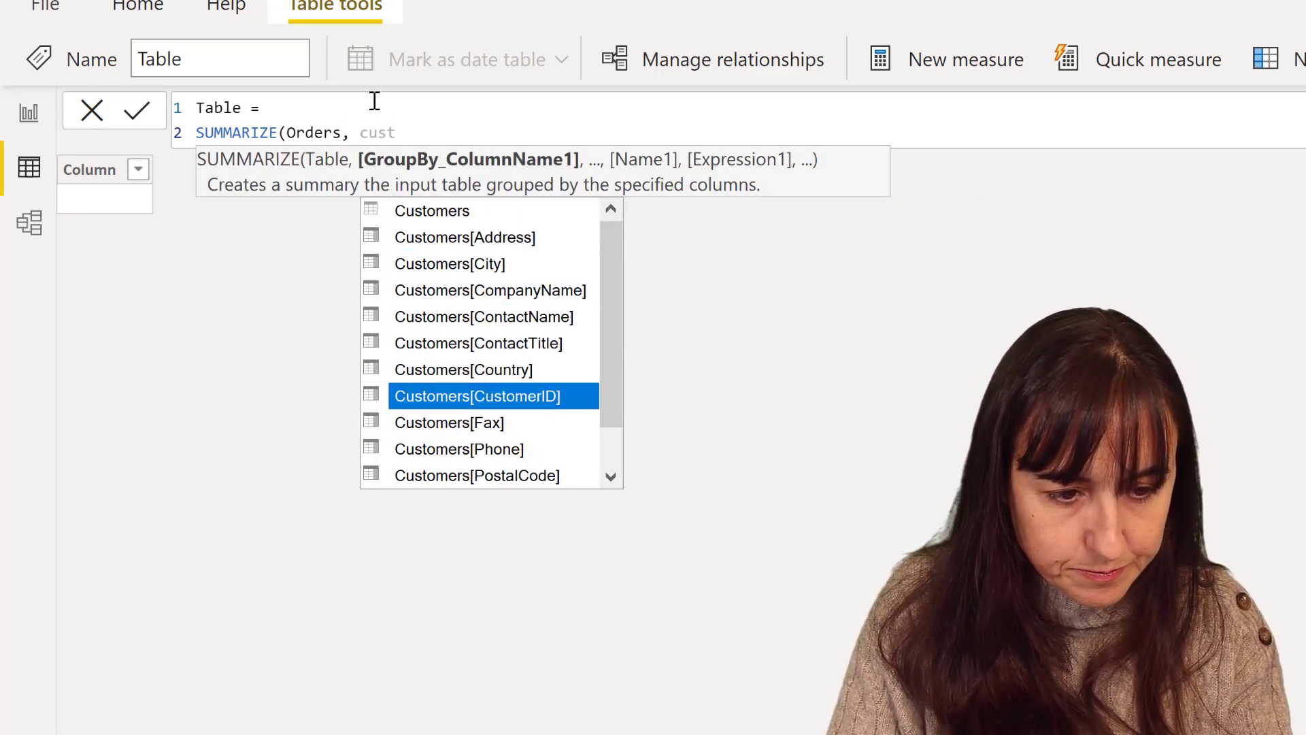
{"action": "key", "text": "Down"}
{"action": "key", "text": "Down"}
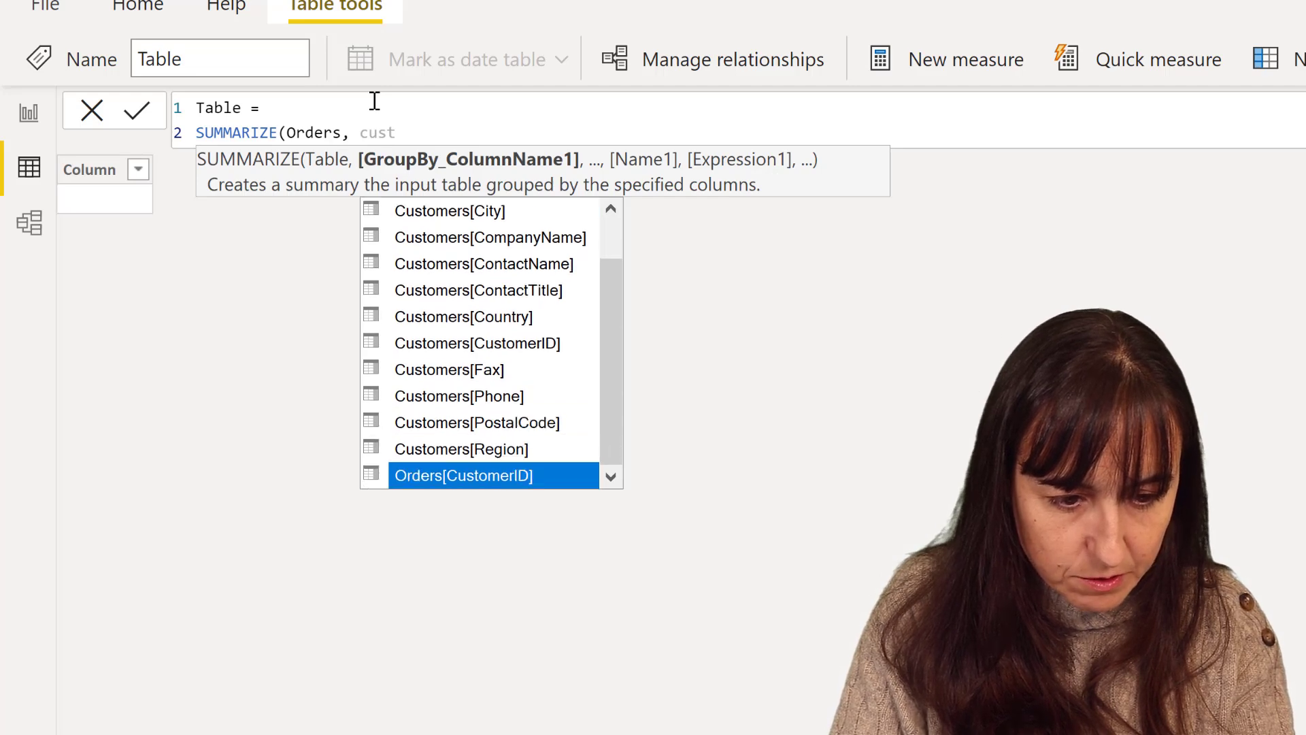
{"action": "key", "text": "Tab"}
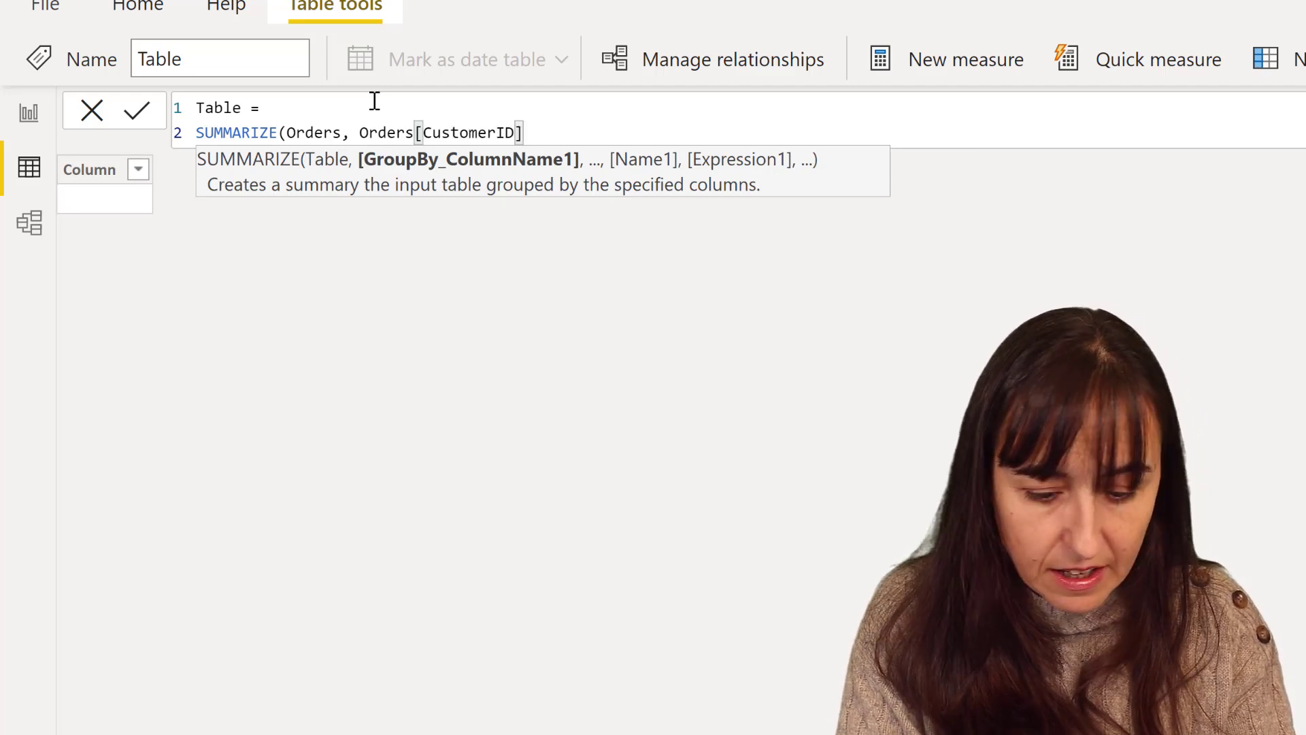
{"action": "type", "text": ", "}
{"action": "type", "text": "\"is"}
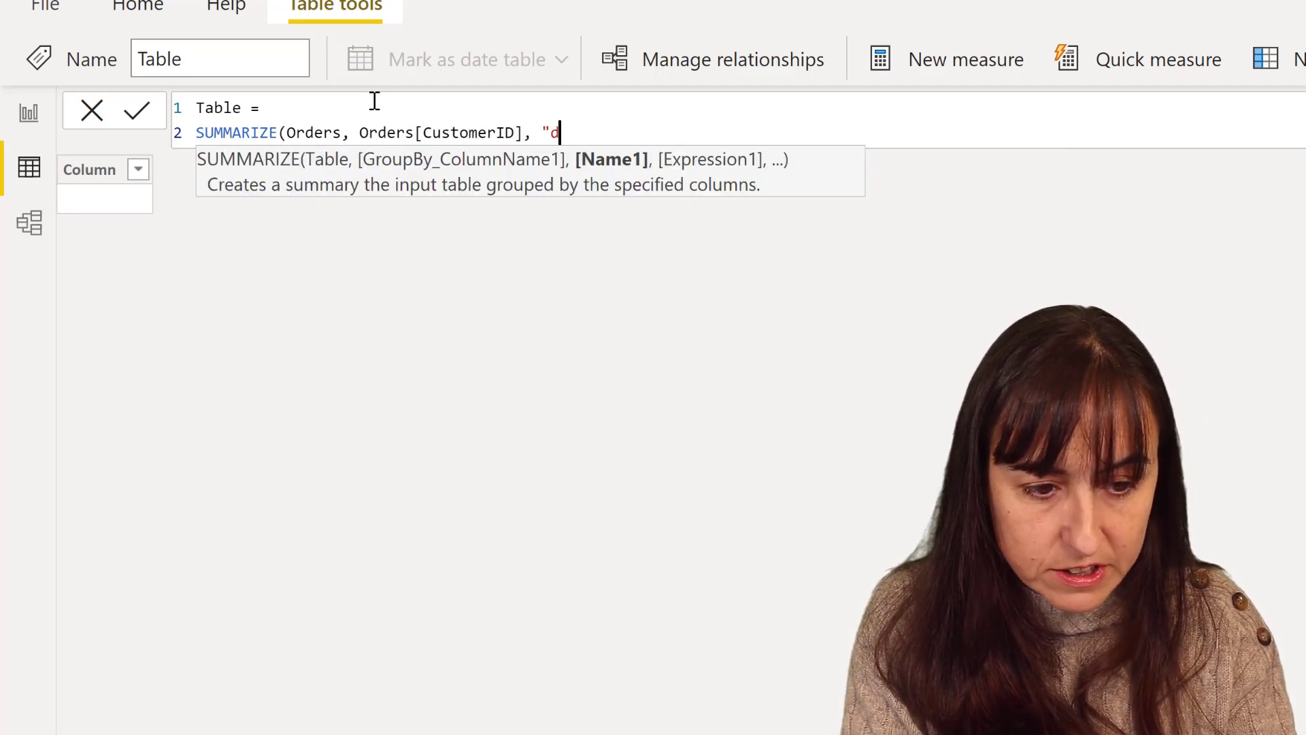
{"action": "key", "text": "BackSpace"}
{"action": "key", "text": "BackSpace"}
{"action": "type", "text": "fisrt"}
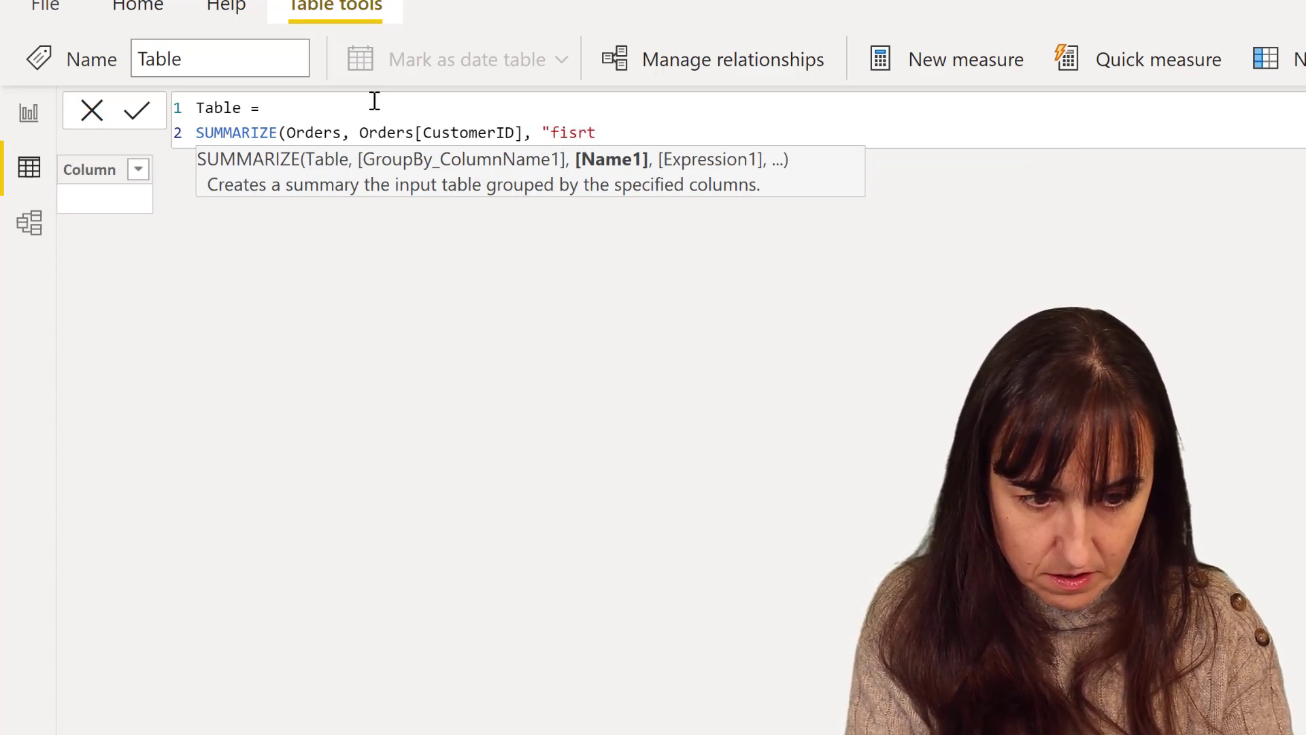
{"action": "key", "text": "BackSpace"}
{"action": "key", "text": "BackSpace"}
{"action": "key", "text": "BackSpace"}
{"action": "type", "text": "rst "}
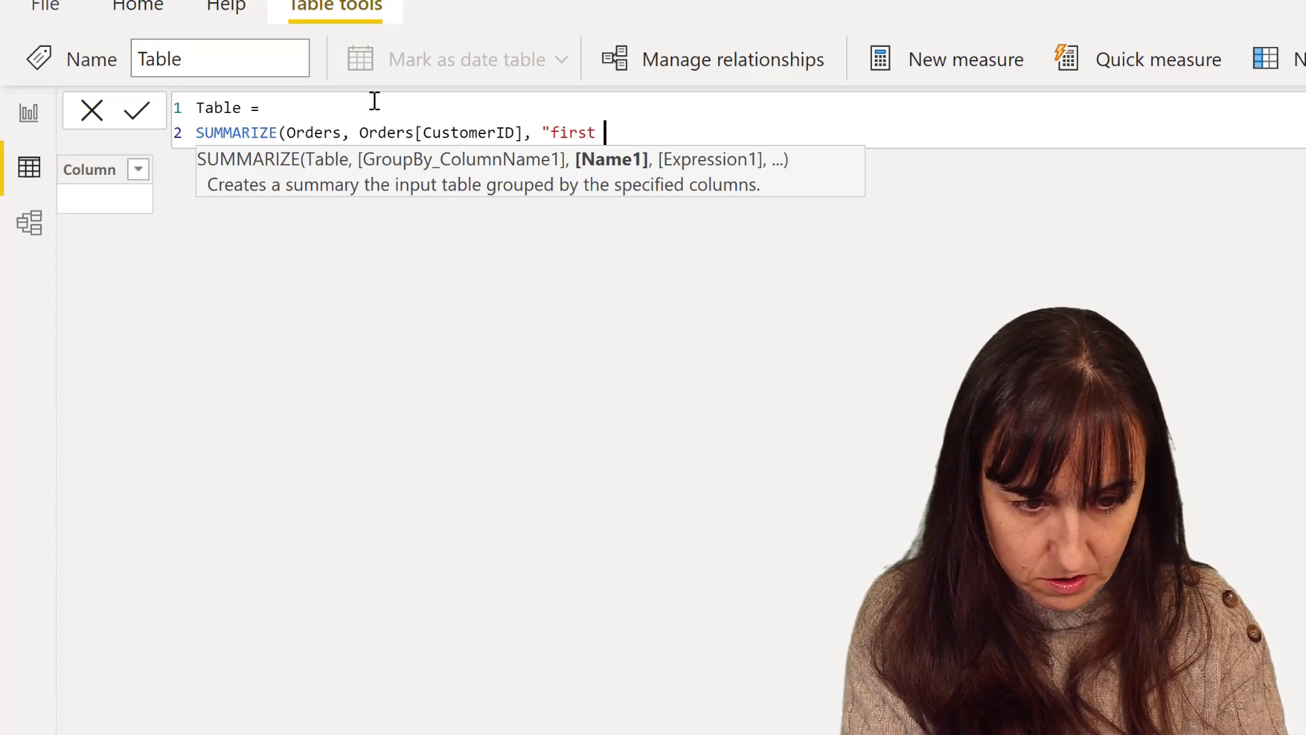
{"action": "type", "text": "date\","}
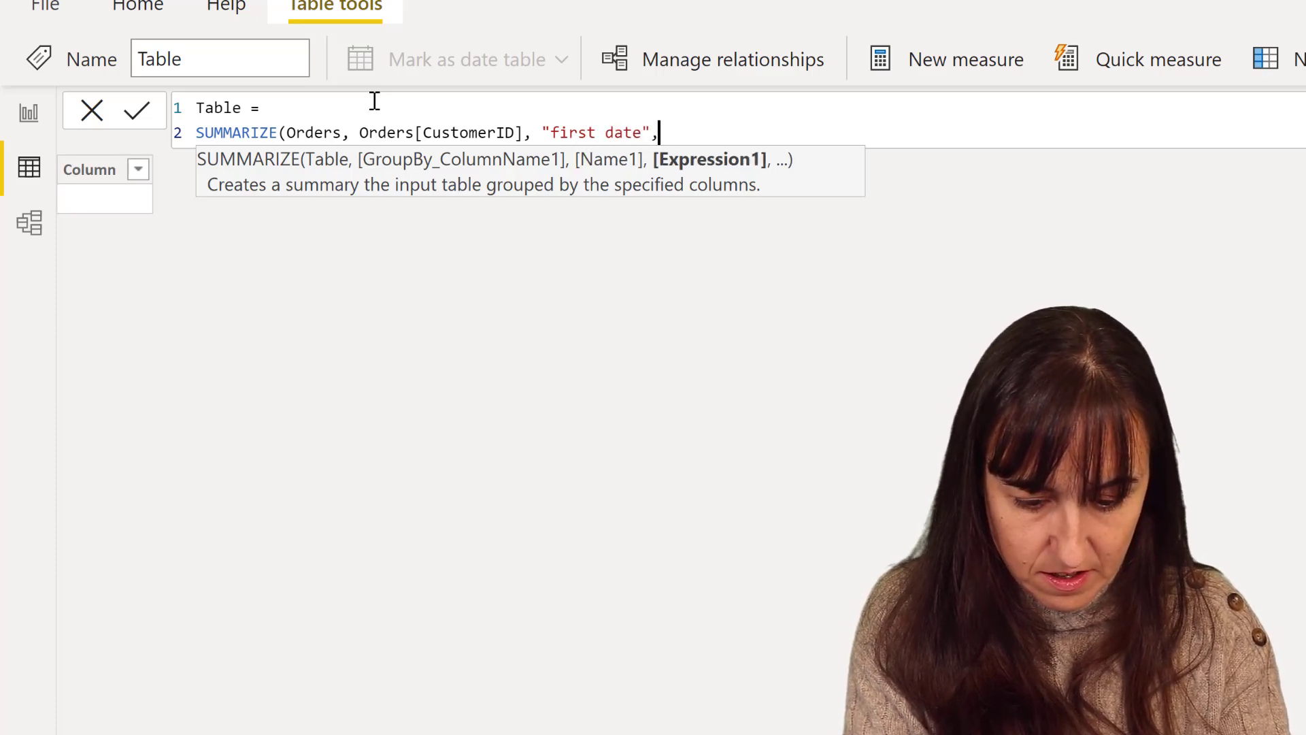
{"action": "type", "text": "FIRSTNONBLANKVALUE(Orders[CustomerID], MIN(Orders[OrderDate]))"}
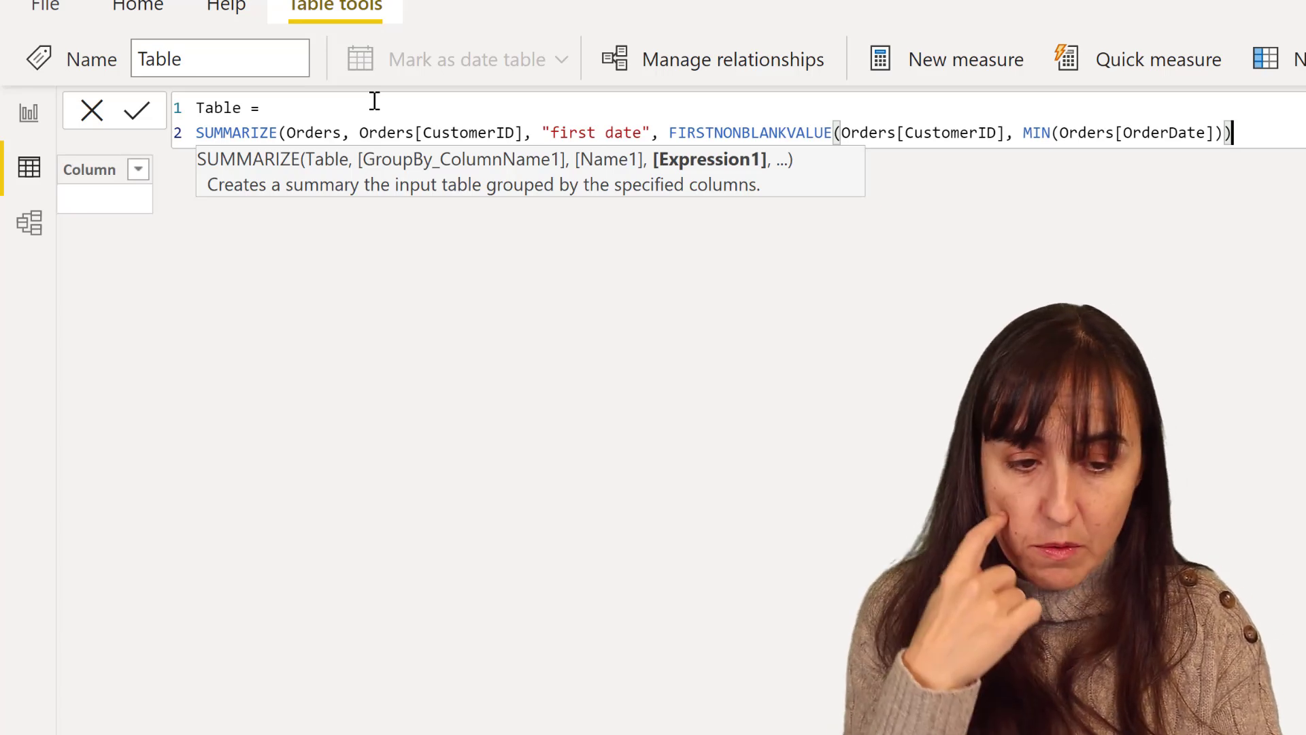
{"action": "type", "text": ")"}
{"action": "key", "text": "Return"}
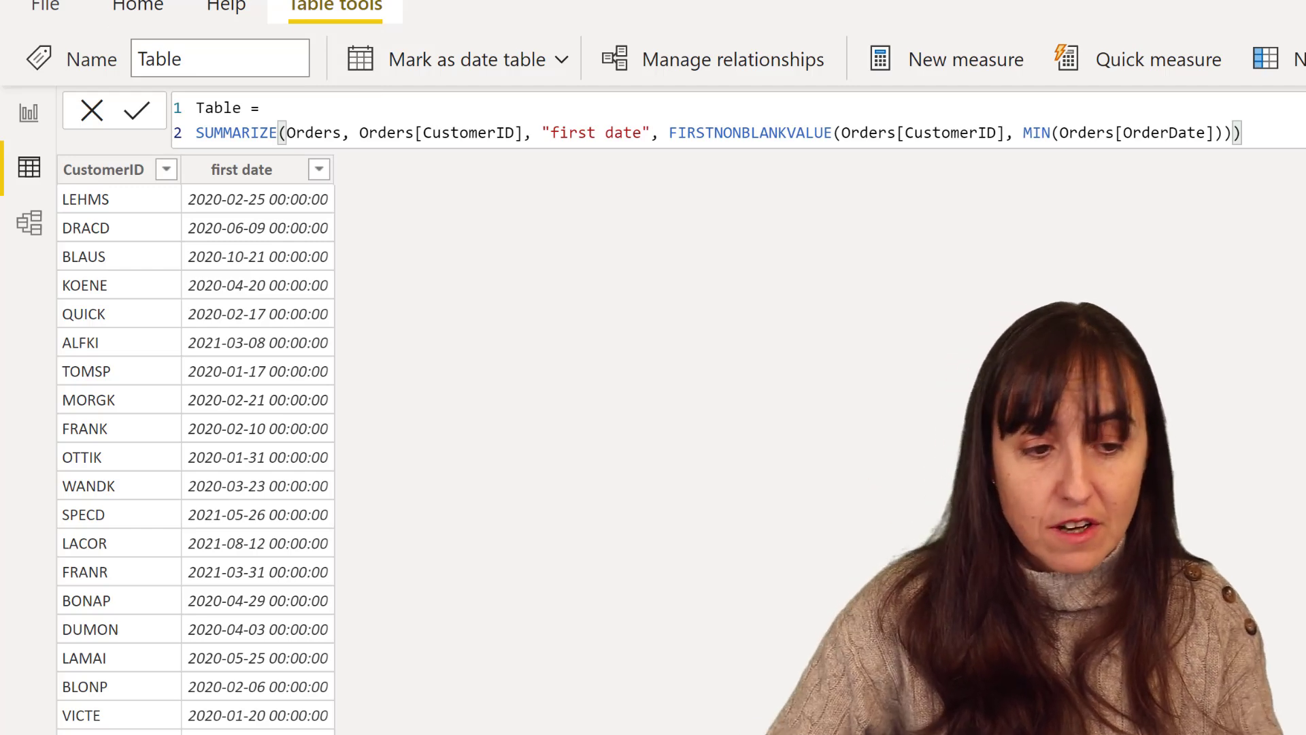
- Add a new line after Table = and begin VAR Jan1st = DATE(YEAR
{"action": "left_click", "coordinate": [352, 110]}
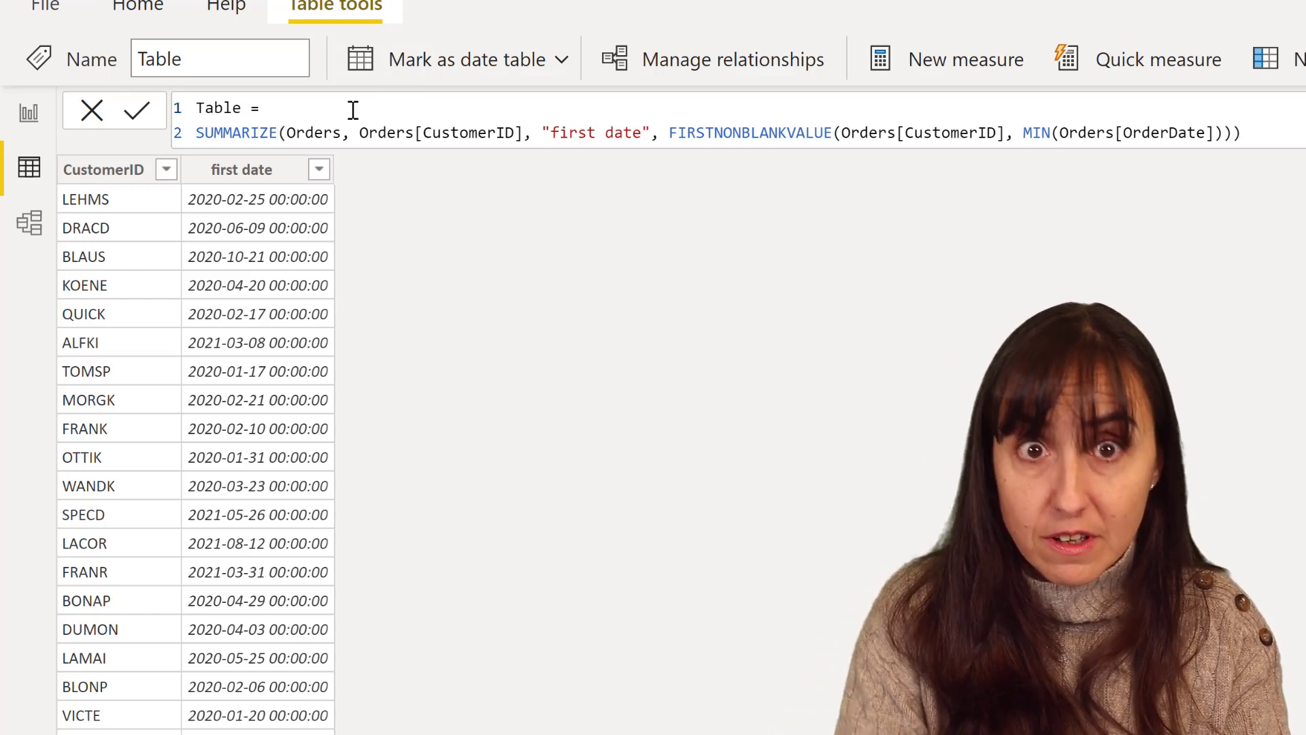
{"action": "key", "text": "shift+Return"}
{"action": "type", "text": "VAR "}
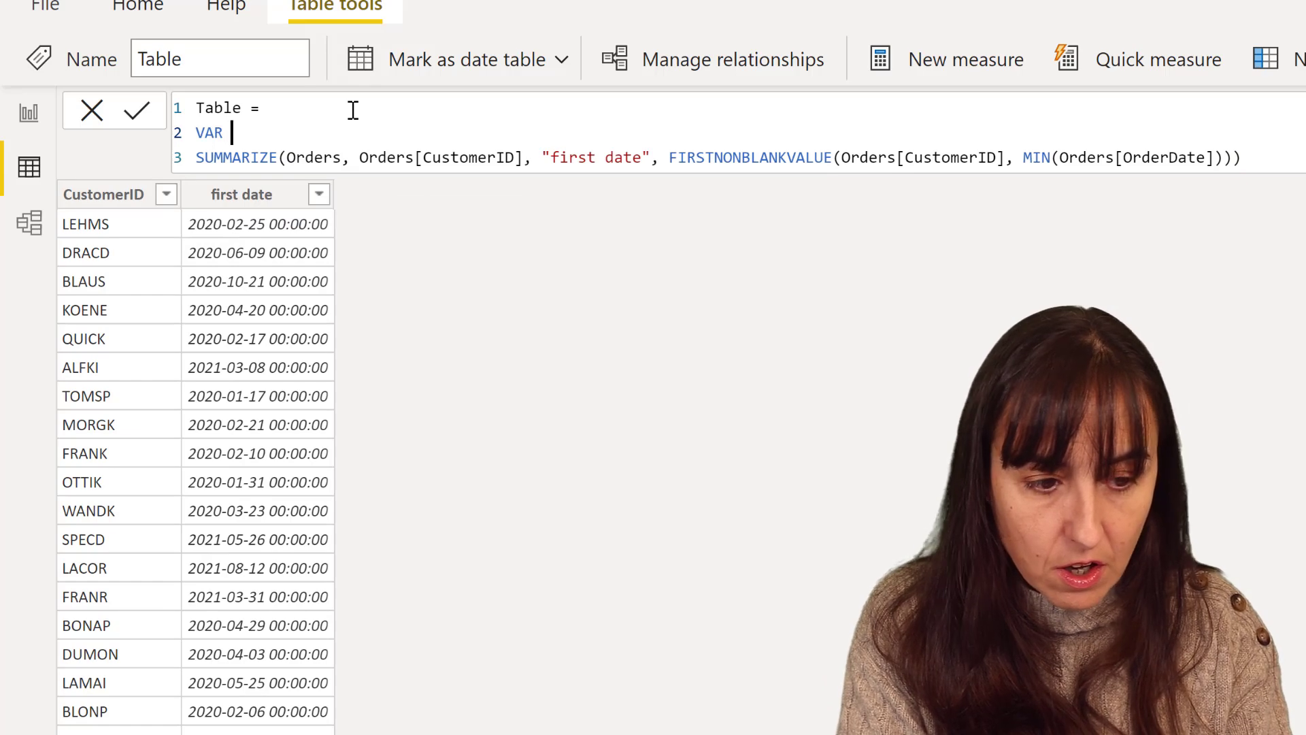
{"action": "type", "text": "2"}
{"action": "key", "text": "BackSpace"}
{"action": "type", "text": "1st"}
{"action": "key", "text": "BackSpace"}
{"action": "key", "text": "BackSpace"}
{"action": "key", "text": "BackSpace"}
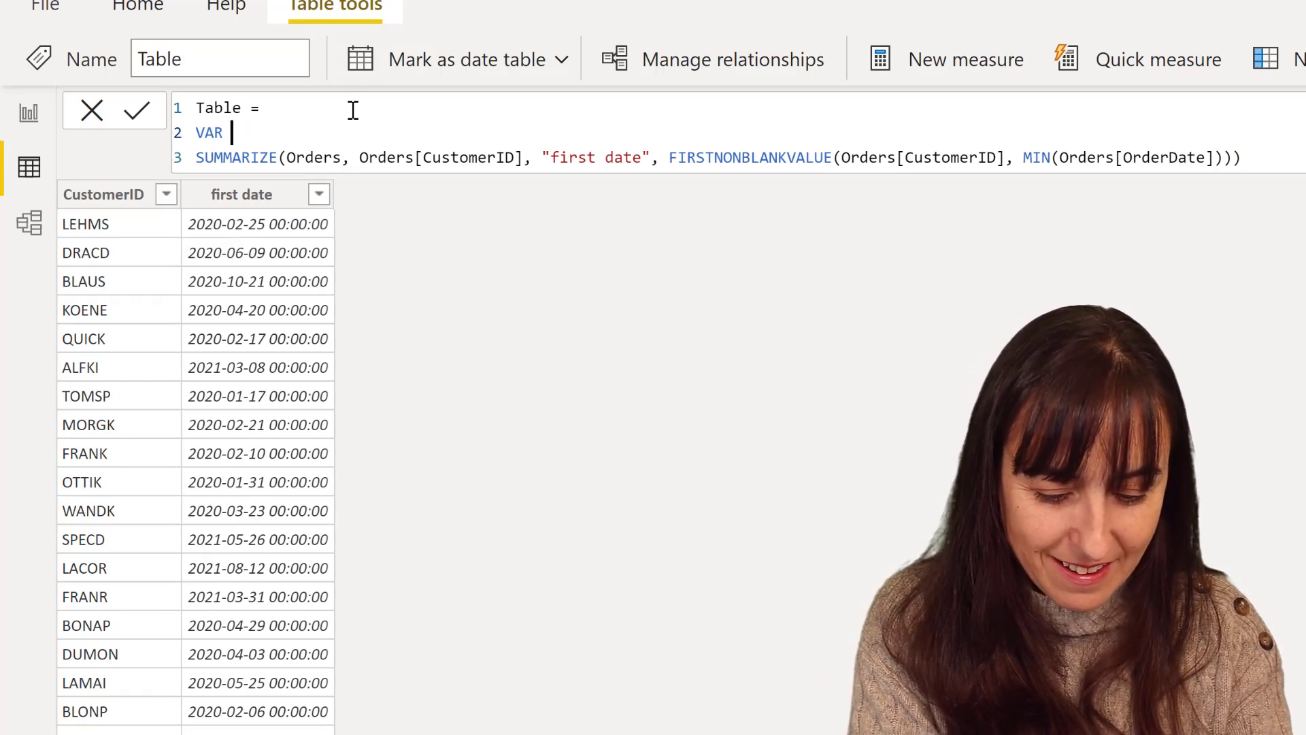
{"action": "type", "text": "Janua"}
{"action": "key", "text": "BackSpace"}
{"action": "key", "text": "BackSpace"}
{"action": "type", "text": "1st"}
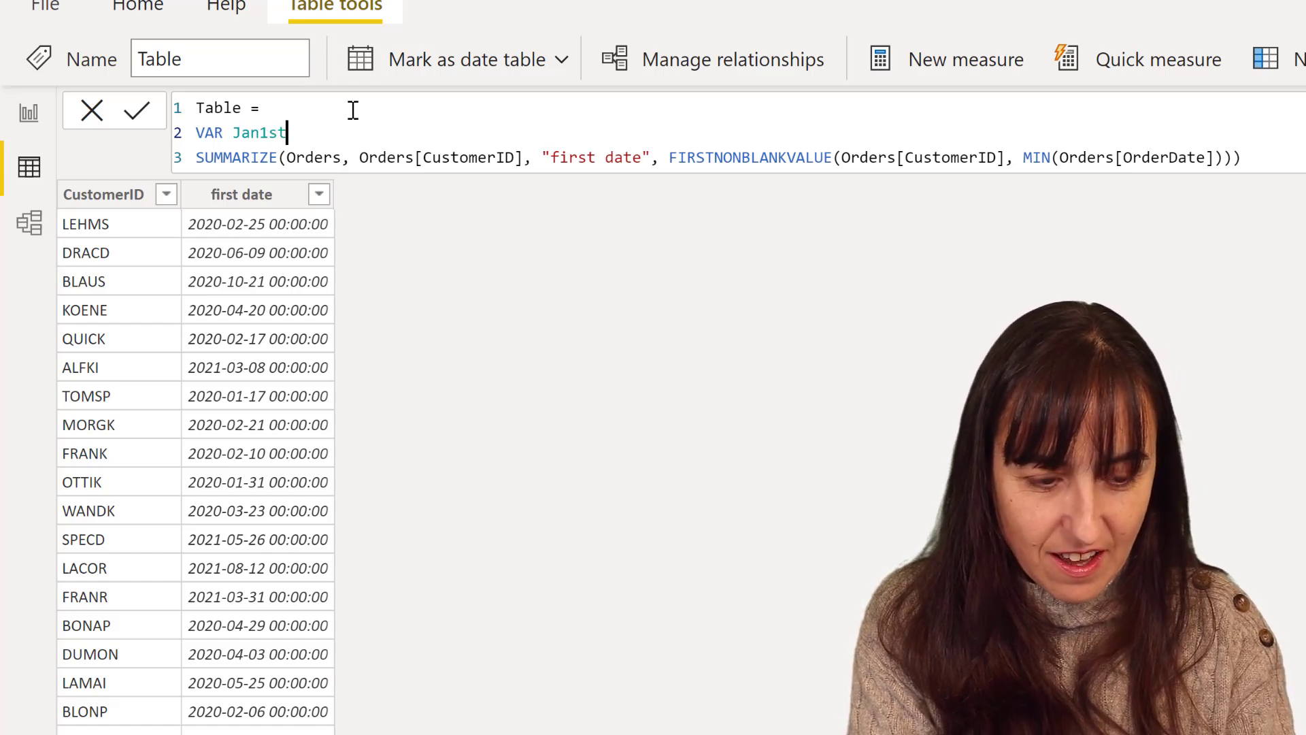
{"action": "type", "text": " = "}
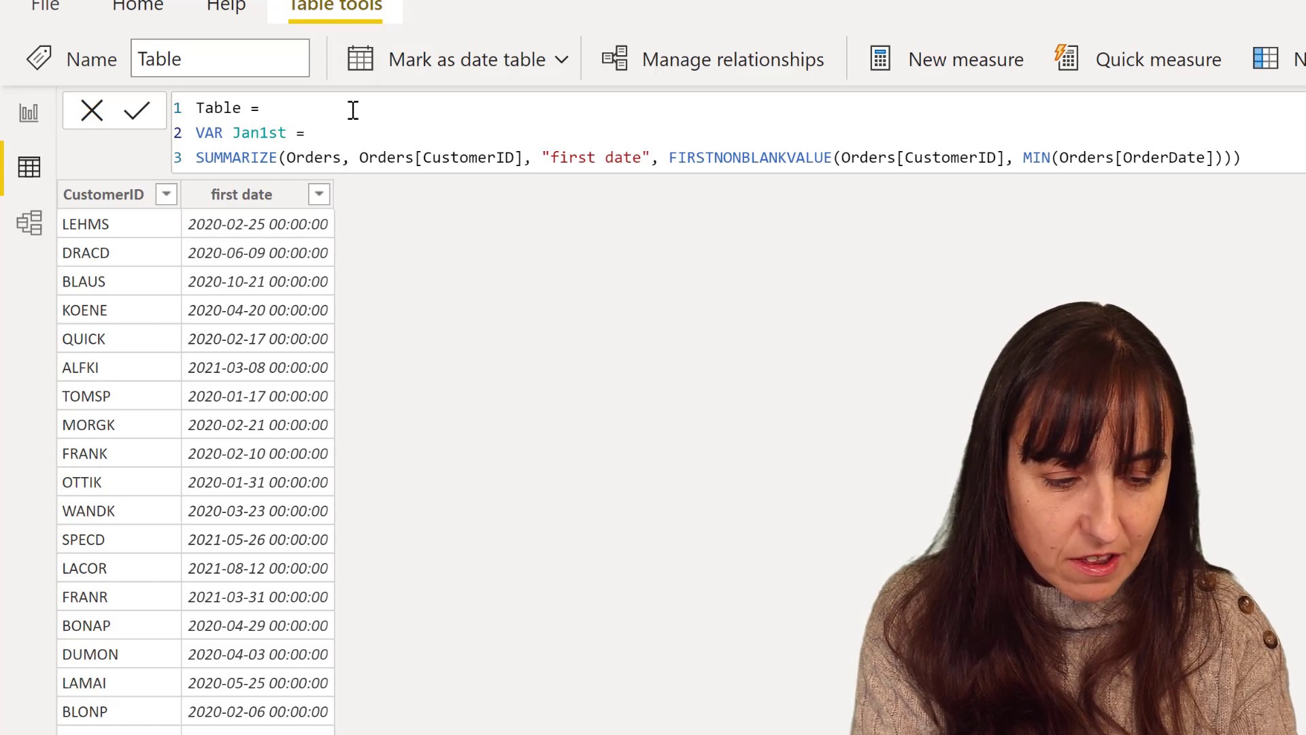
{"action": "type", "text": "DATE("}
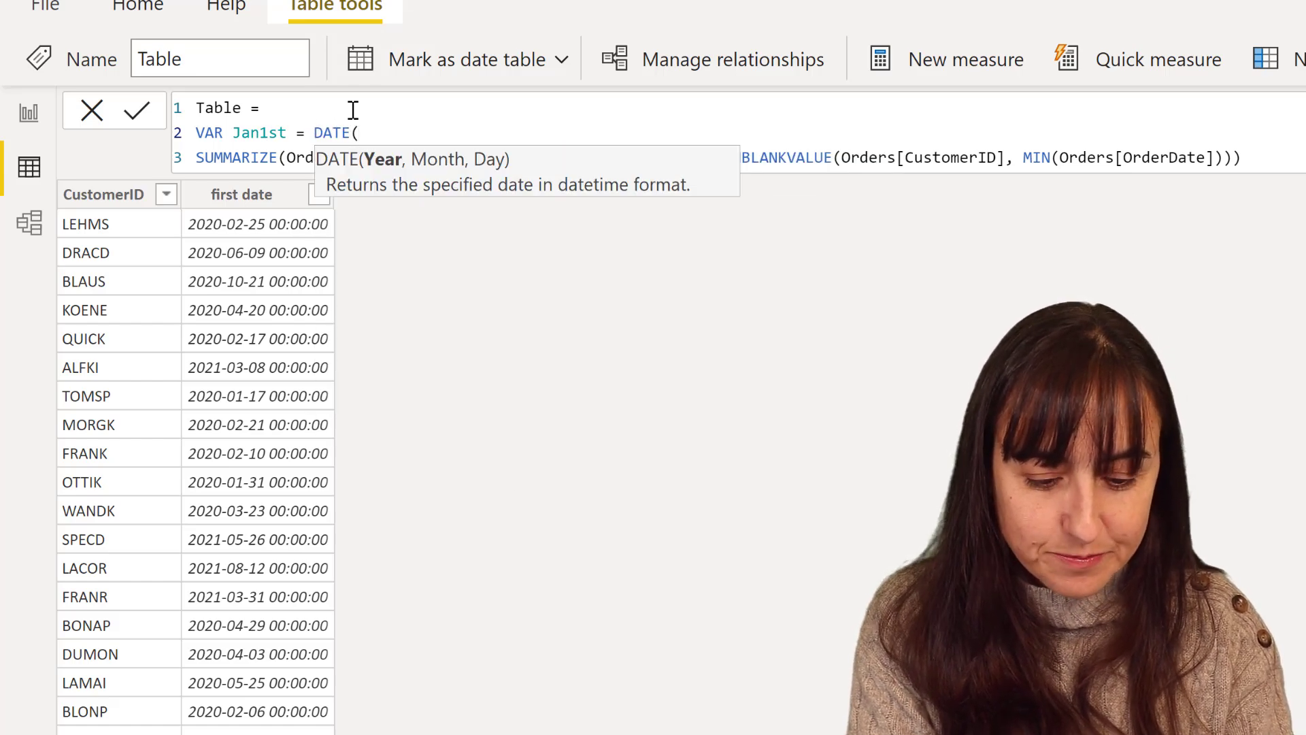
{"action": "type", "text": "year"}
- Complete the variable as DATE(YEAR(TODAY()),1,1) and start a new line
{"action": "key", "text": "Down"}
{"action": "key", "text": "Up"}
{"action": "key", "text": "Tab"}
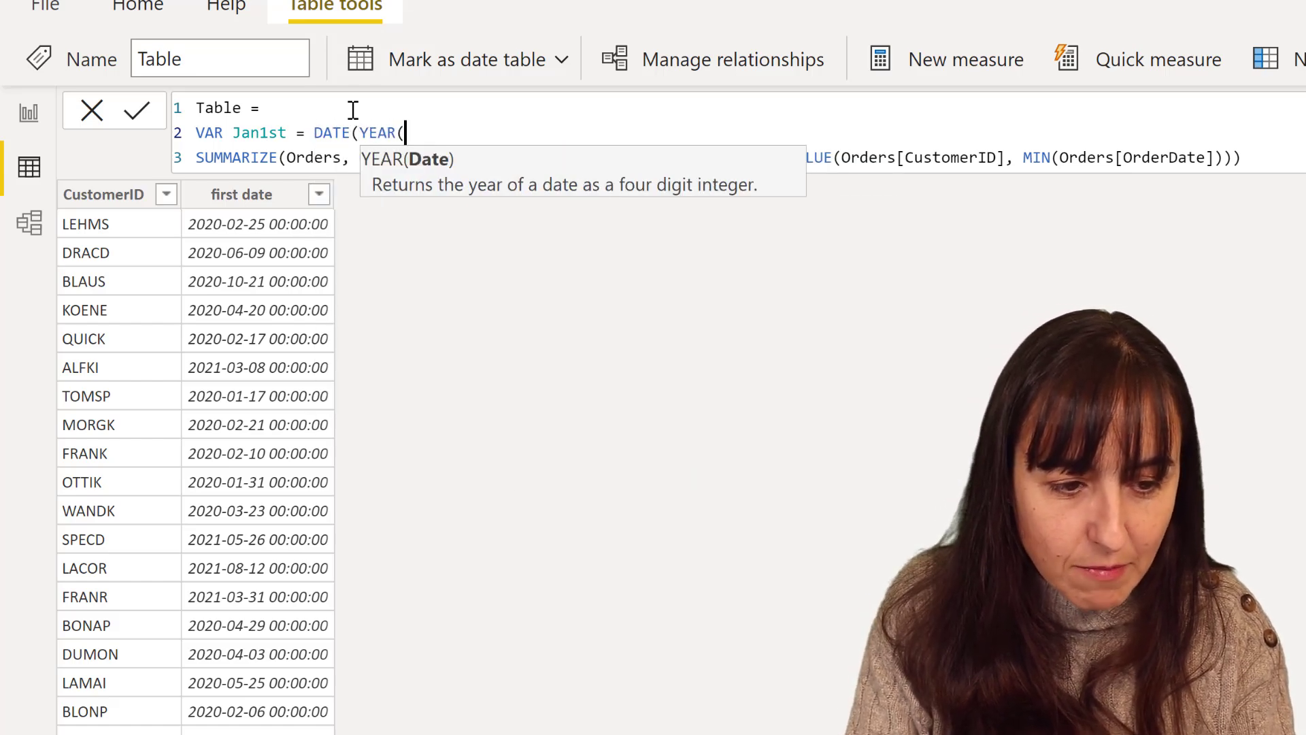
{"action": "type", "text": "tod"}
{"action": "key", "text": "Down"}
{"action": "key", "text": "Tab"}
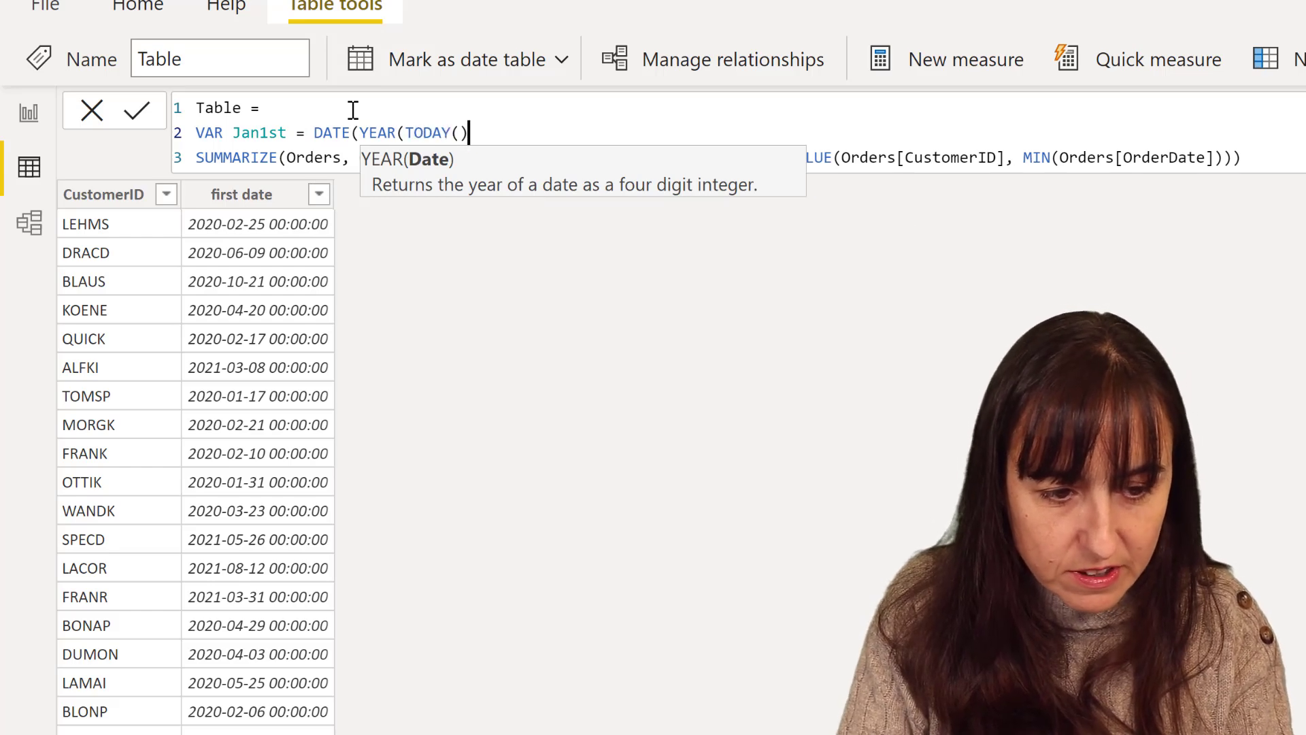
{"action": "type", "text": ")"}
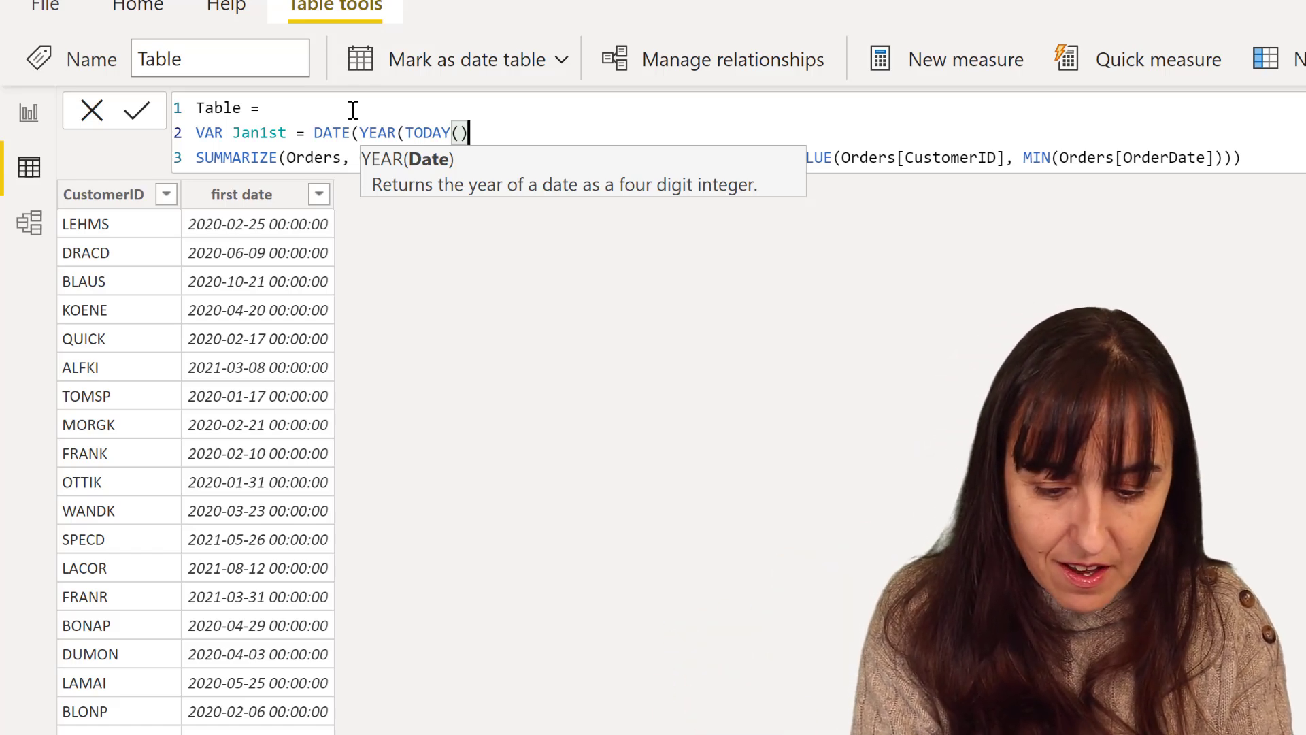
{"action": "type", "text": "),1,"}
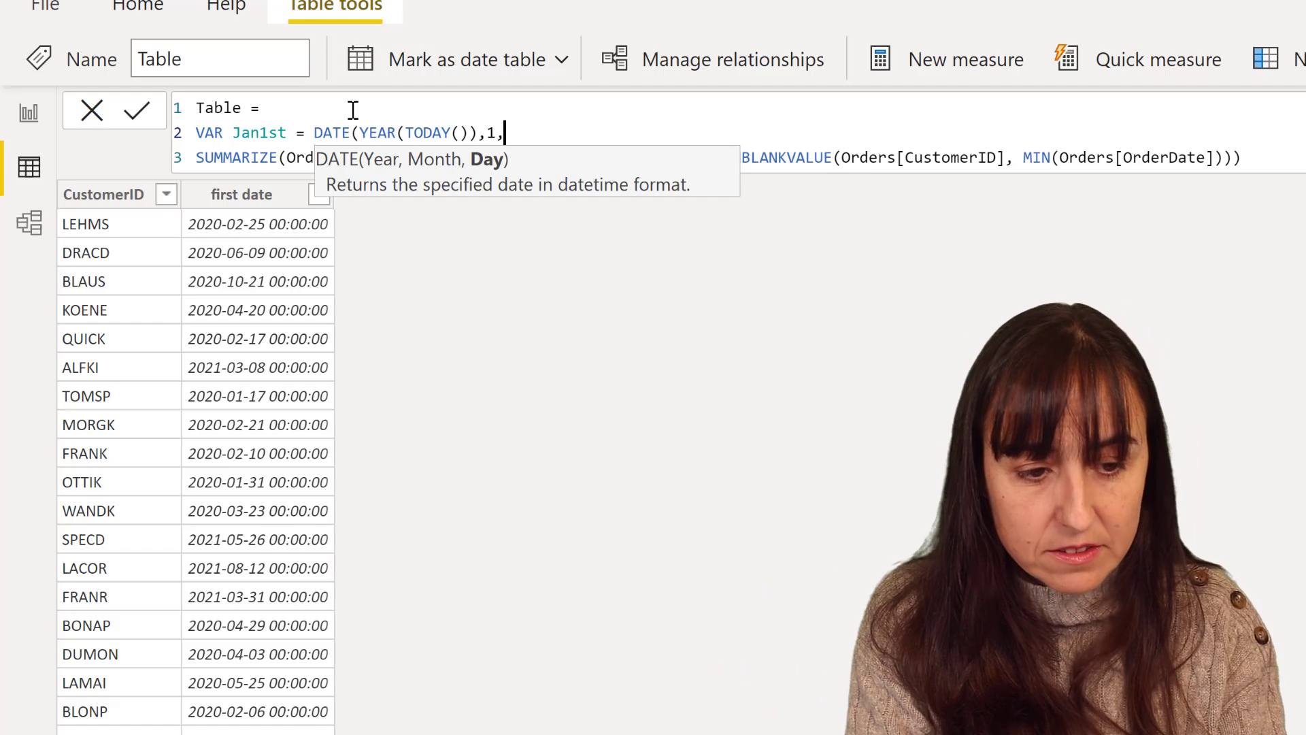
{"action": "type", "text": "1)"}
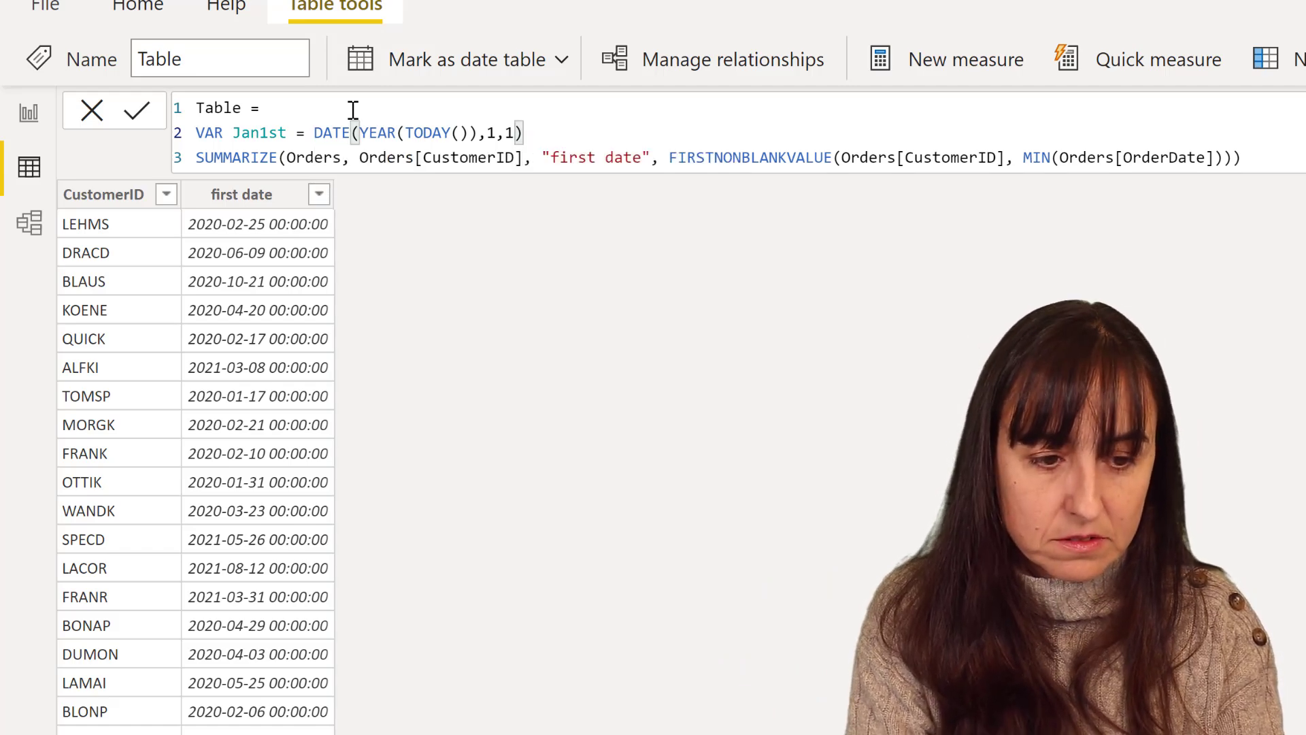
{"action": "key", "text": "shift+Return"}
- Add the return keyword and open a FILTER( call around SUMMARIZE
{"action": "type", "text": "return"}
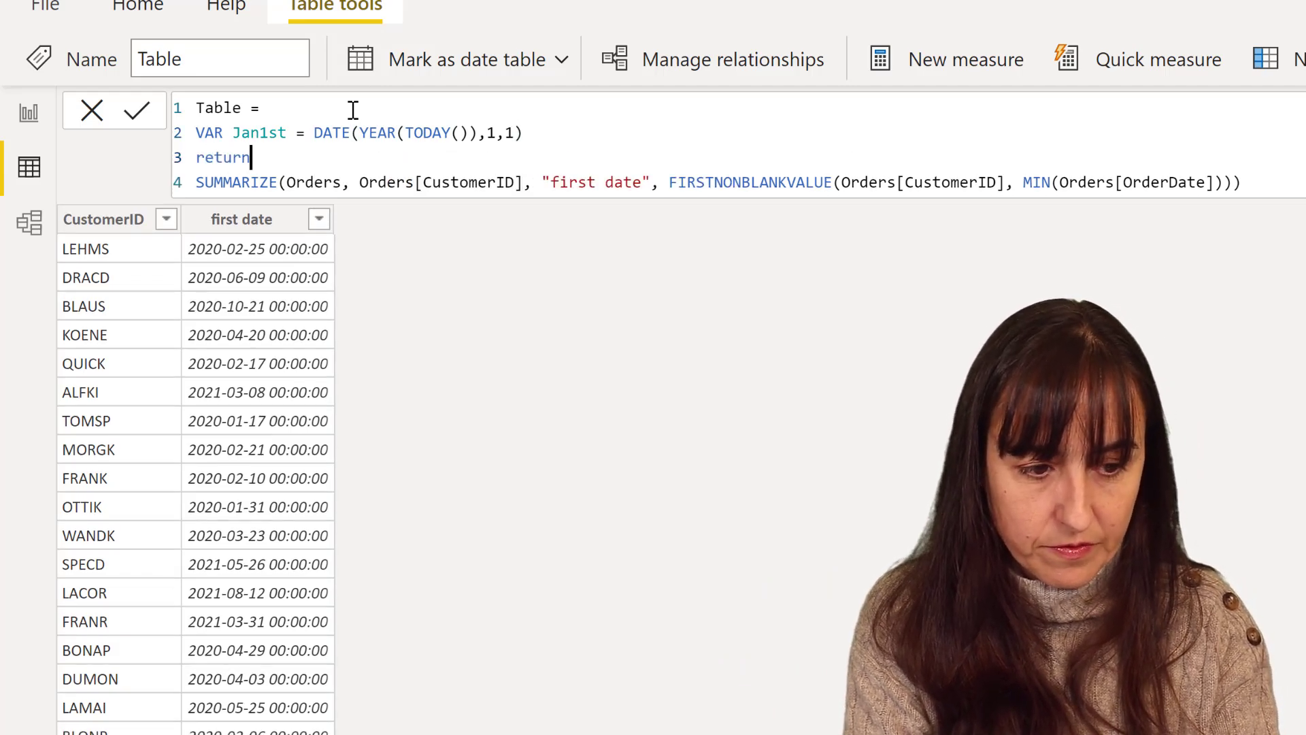
{"action": "key", "text": "shift+Return"}
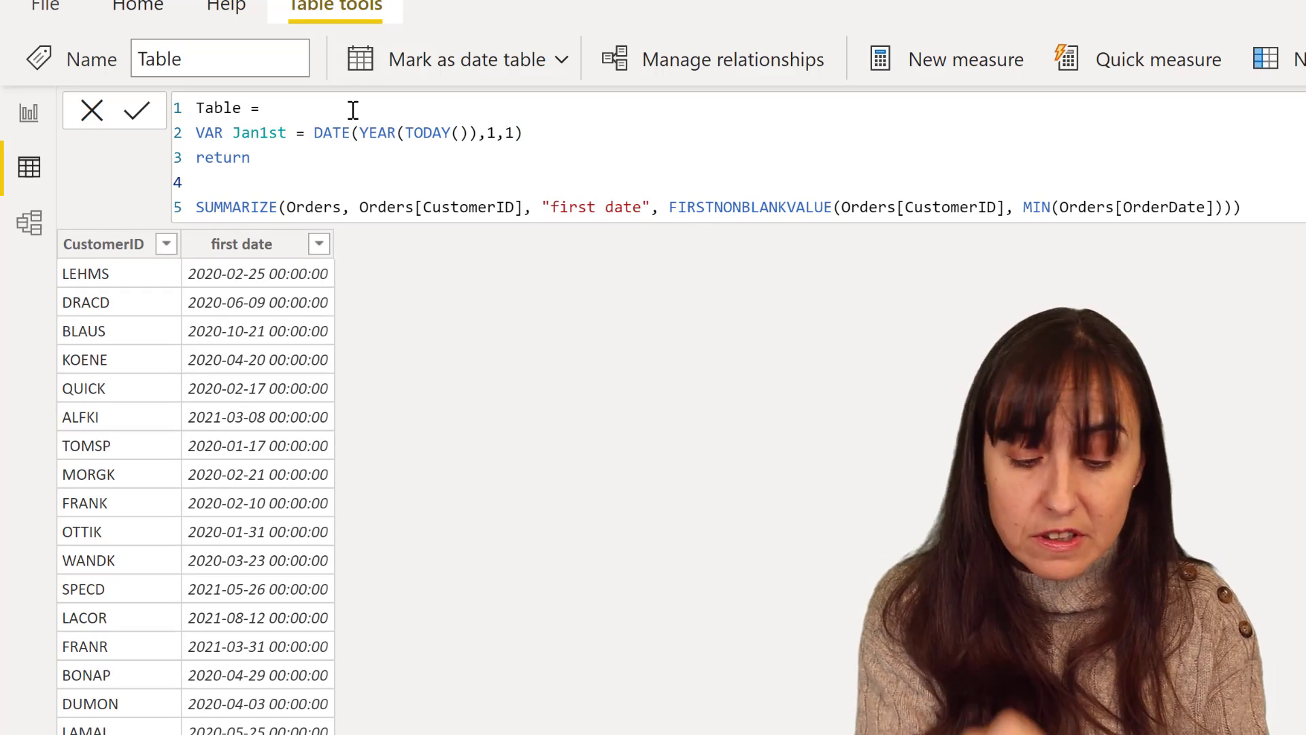
{"action": "type", "text": "fit"}
{"action": "key", "text": "BackSpace"}
{"action": "type", "text": "l"}
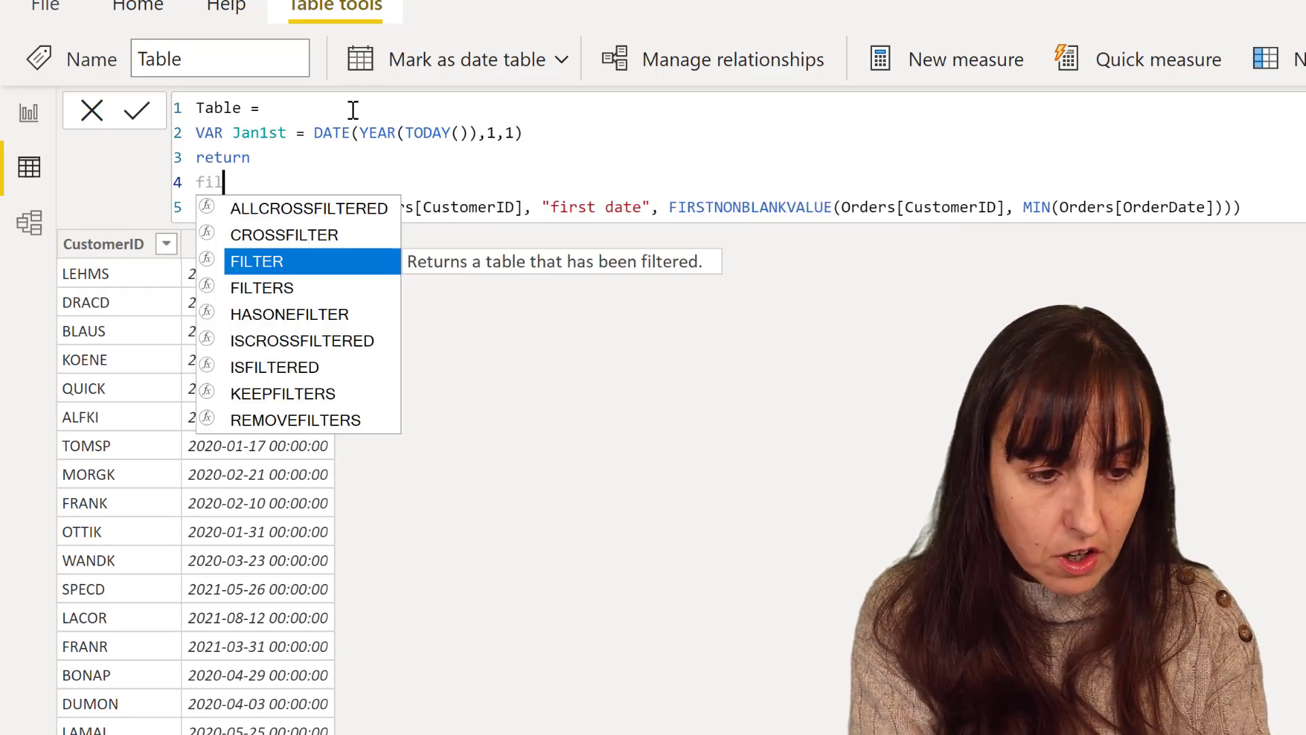
{"action": "key", "text": "Tab"}
{"action": "type", "text": "("}
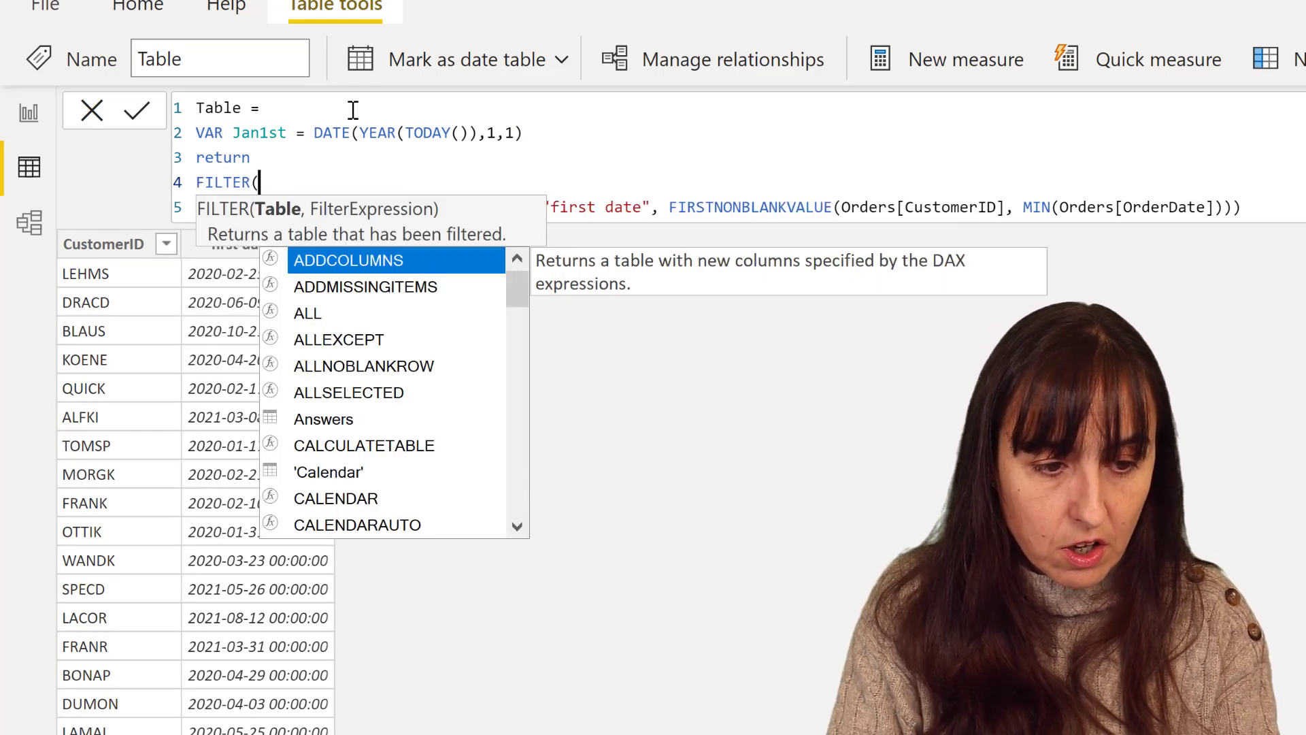
- Add the [first date] condition after the SUMMARIZE expression
{"action": "left_click", "coordinate": [1301, 207]}
{"action": "type", "text": ", "}
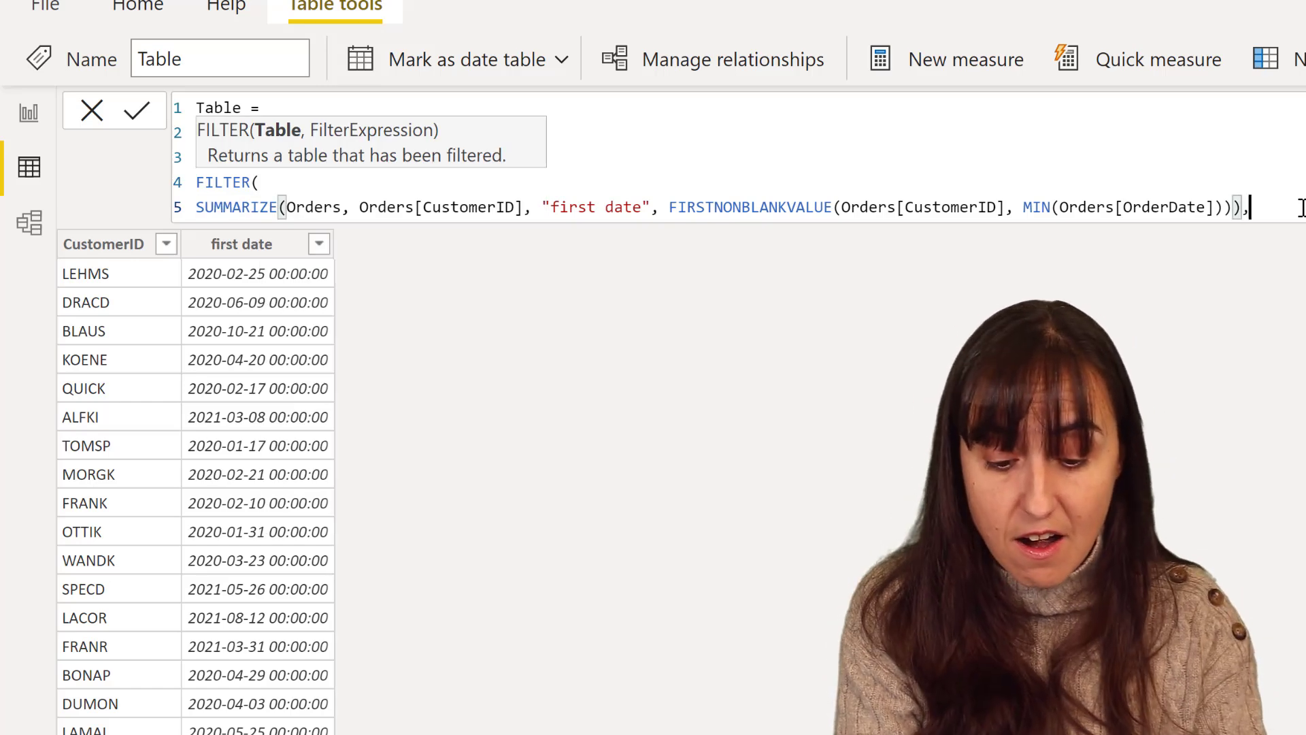
{"action": "type", "text": "firs"}
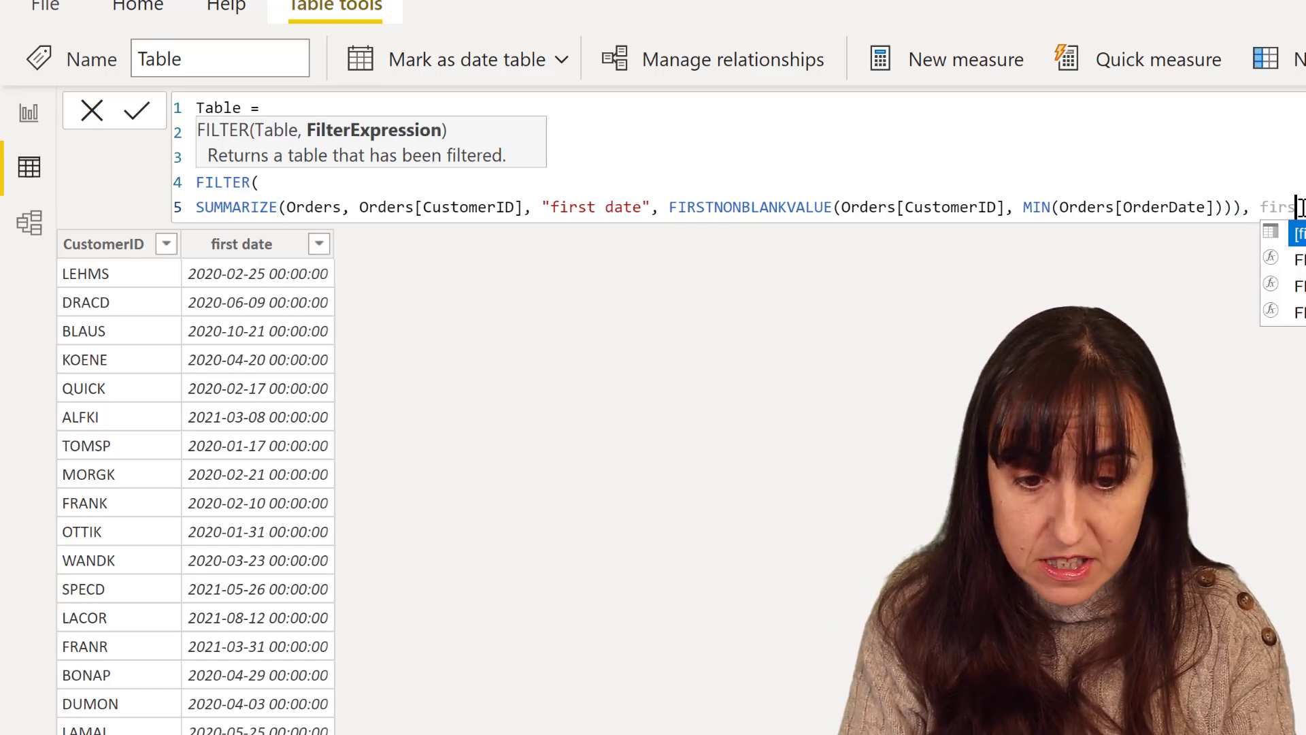
{"action": "key", "text": "Tab"}
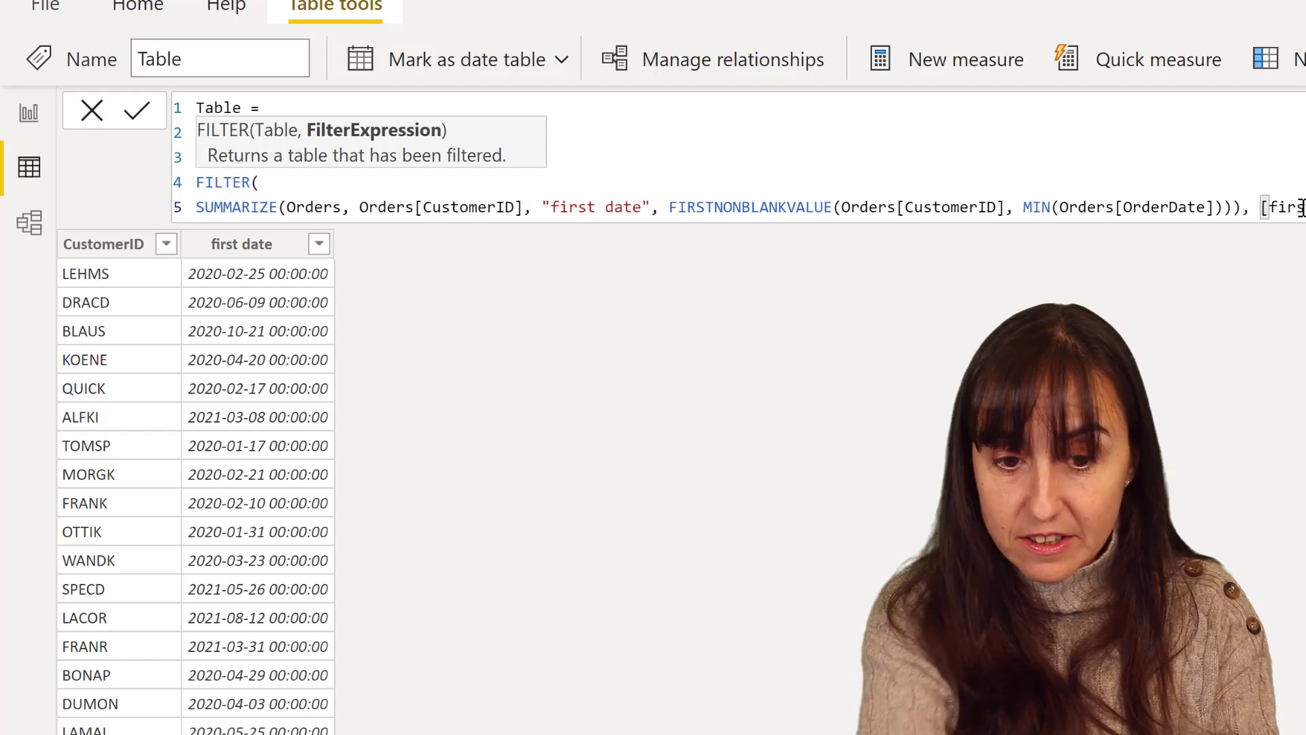
{"action": "left_click", "coordinate": [639, 210]}
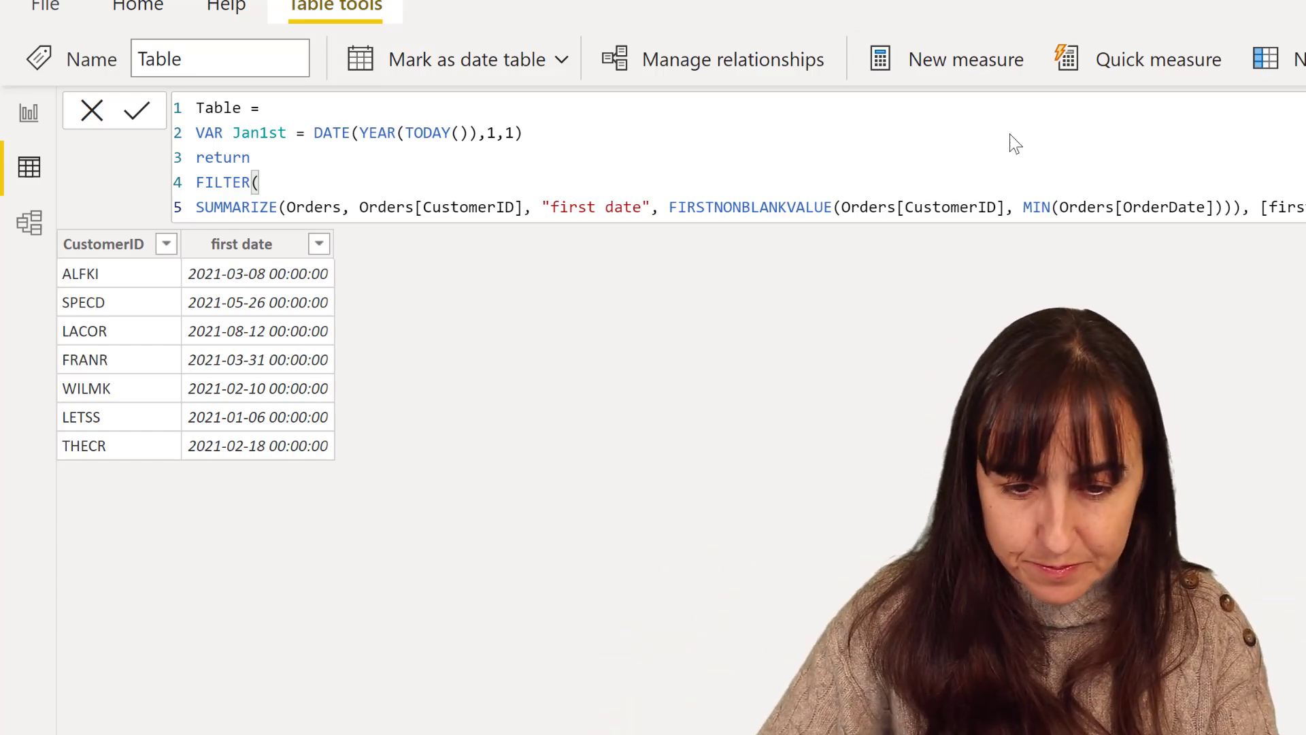
- Paste the table formula over the Day 12 measure body in Report view
{"action": "left_click_drag", "start_coordinate": [1295, 210], "coordinate": [189, 121]}
{"action": "key", "text": "ctrl+c"}
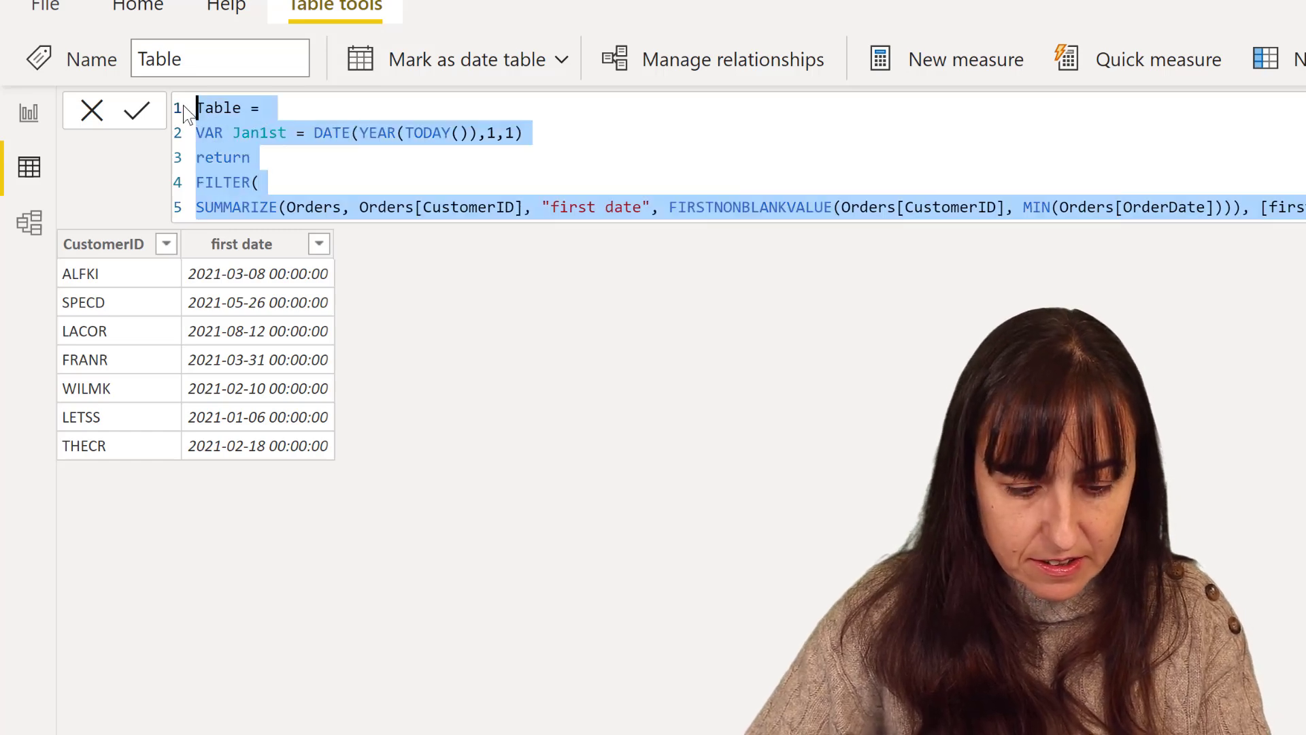
{"action": "left_click", "coordinate": [37, 127]}
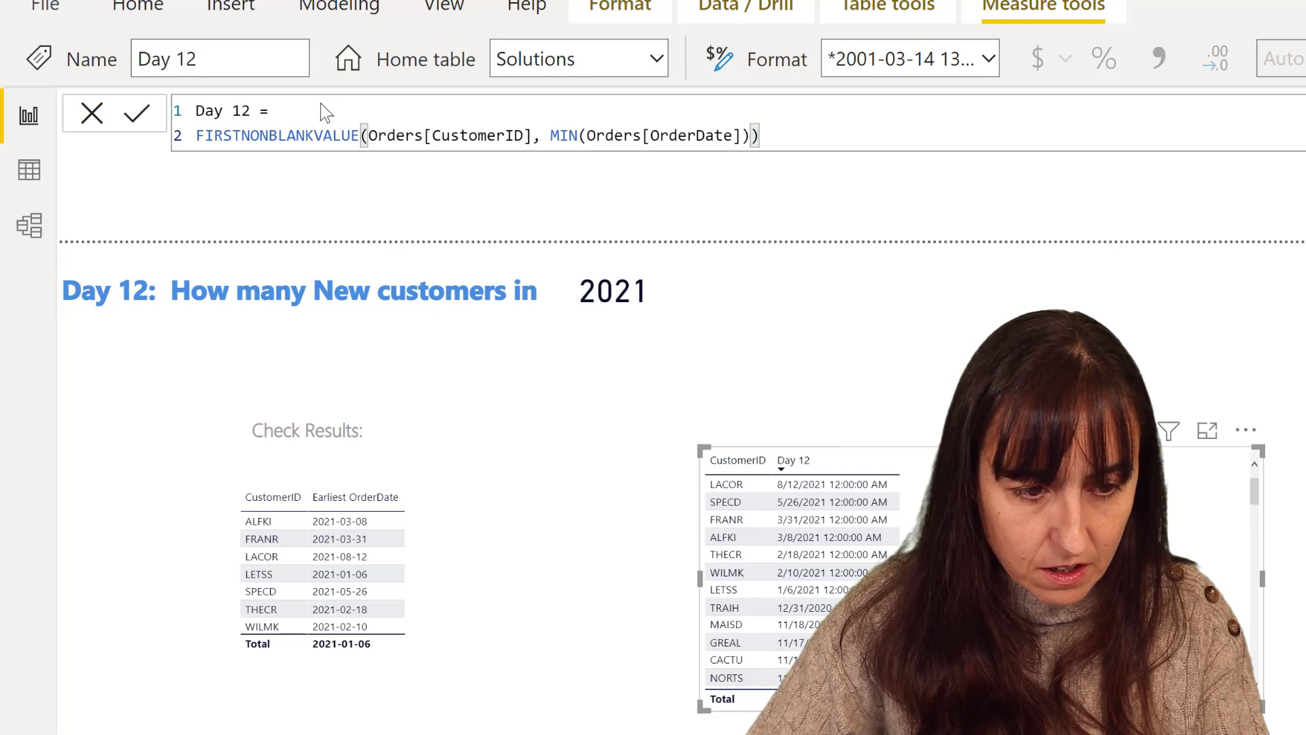
{"action": "left_click", "coordinate": [324, 107]}
{"action": "left_click_drag", "start_coordinate": [805, 143], "coordinate": [160, 150]}
{"action": "key", "text": "ctrl+v"}
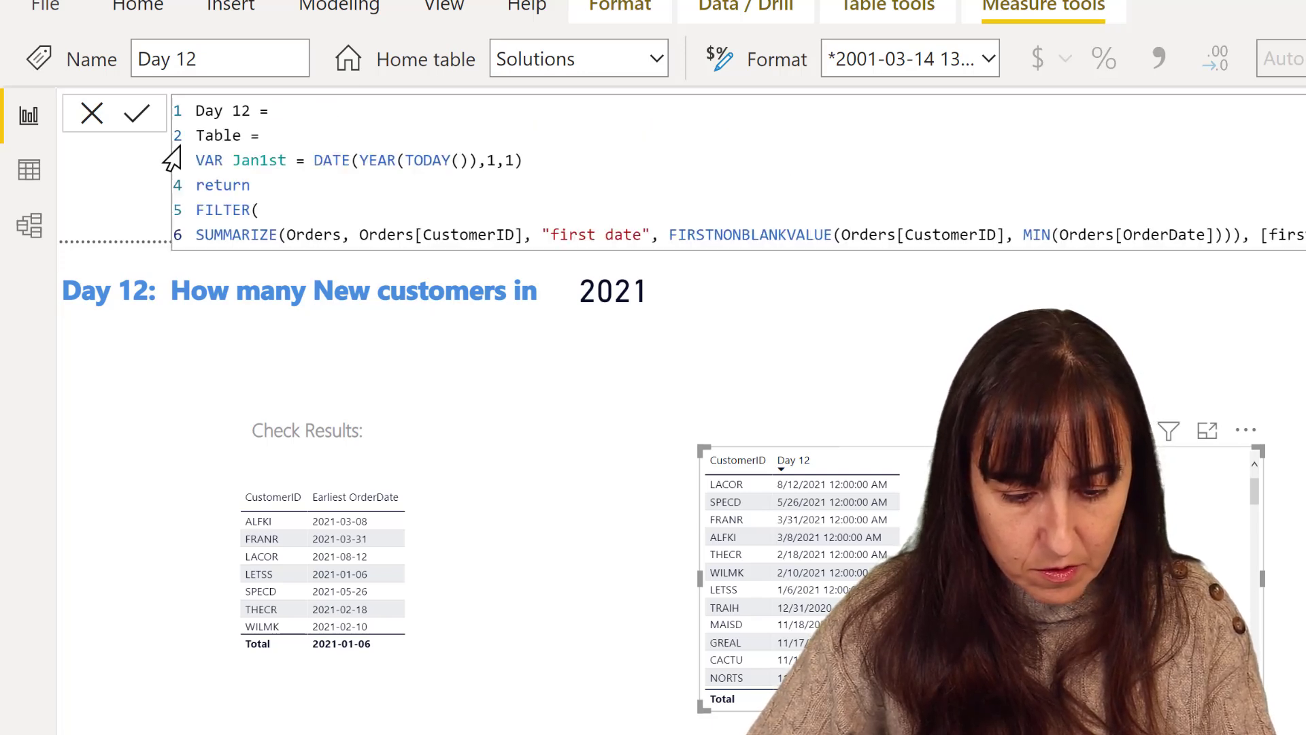
- Wrap the returned expression in COUNTROWS and apply the measure
{"action": "left_click", "coordinate": [326, 182]}
{"action": "key", "text": "Return"}
{"action": "type", "text": "coun"}
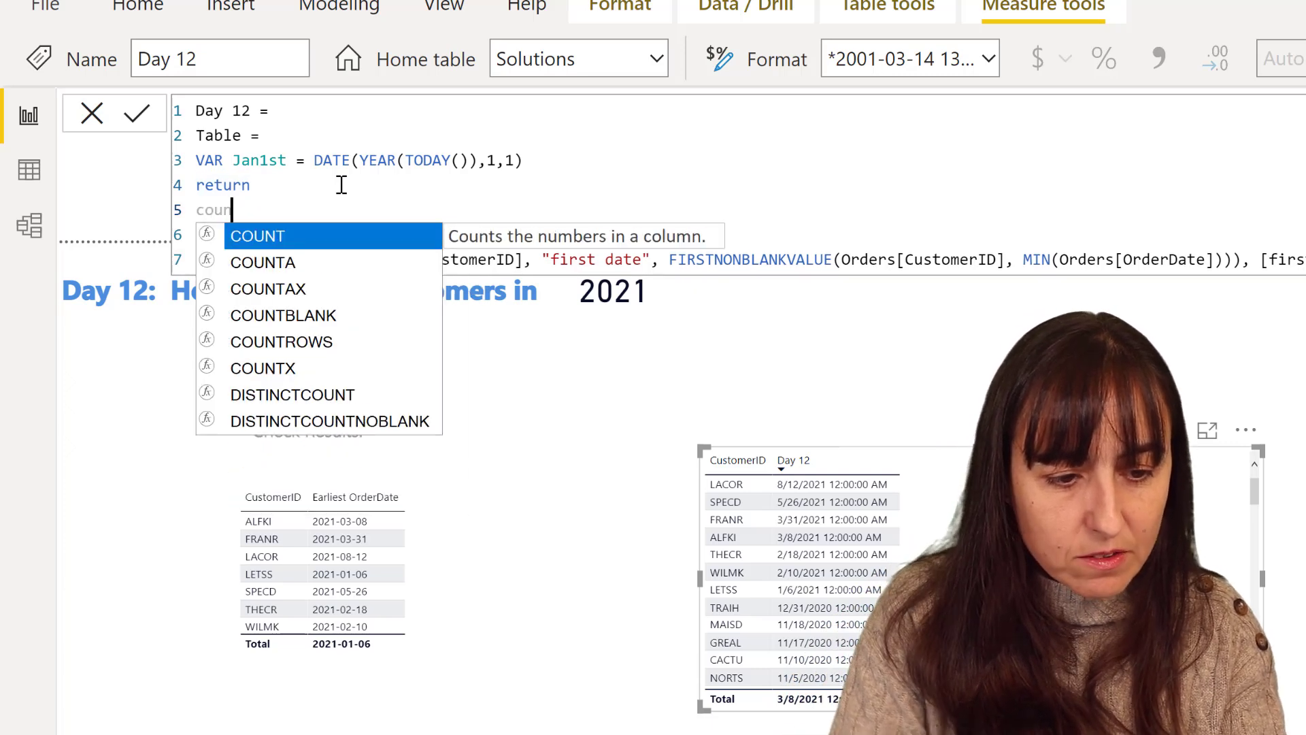
{"action": "key", "text": "Down"}
{"action": "key", "text": "Down"}
{"action": "key", "text": "Down"}
{"action": "key", "text": "Down"}
{"action": "key", "text": "Tab"}
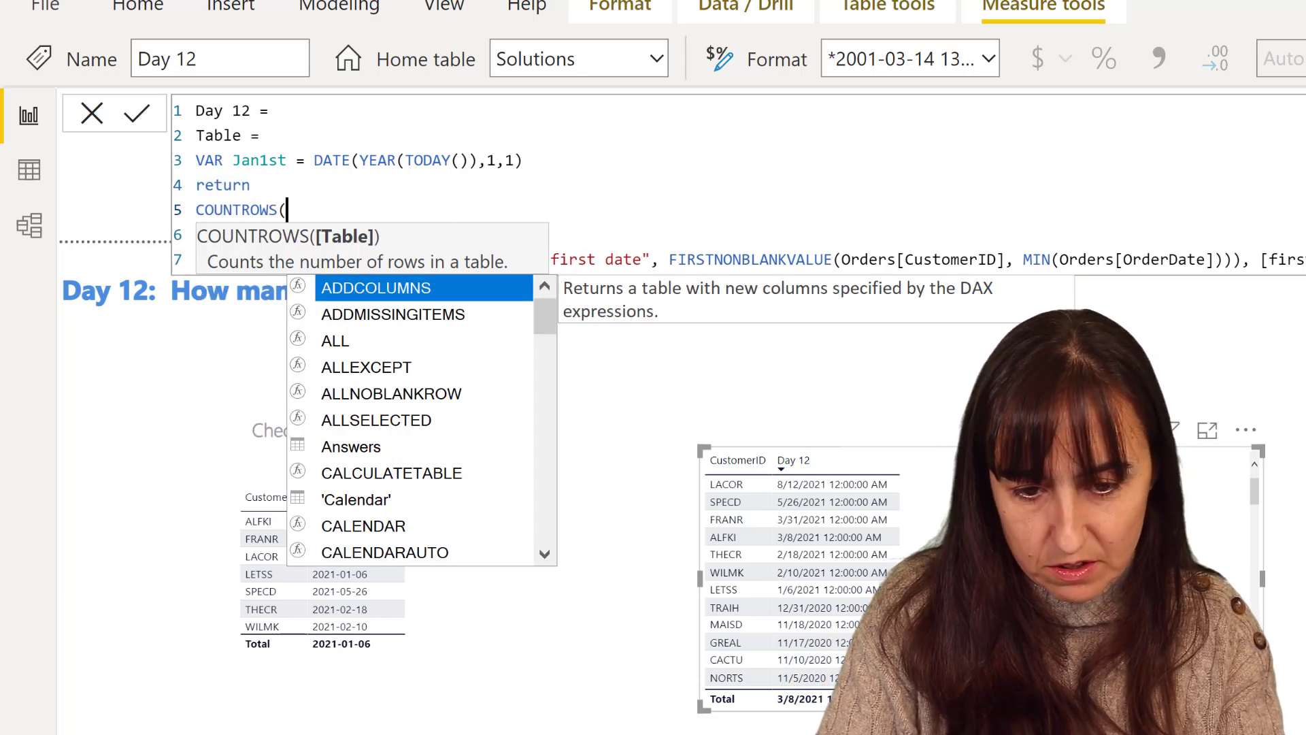
{"action": "key", "text": "Tab"}
{"action": "key", "text": "BackSpace"}
{"action": "key", "text": "BackSpace"}
{"action": "key", "text": "BackSpace"}
{"action": "key", "text": "BackSpace"}
{"action": "key", "text": "BackSpace"}
{"action": "key", "text": "BackSpace"}
{"action": "key", "text": "BackSpace"}
{"action": "key", "text": "BackSpace"}
{"action": "key", "text": "BackSpace"}
{"action": "key", "text": "BackSpace"}
{"action": "key", "text": "BackSpace"}
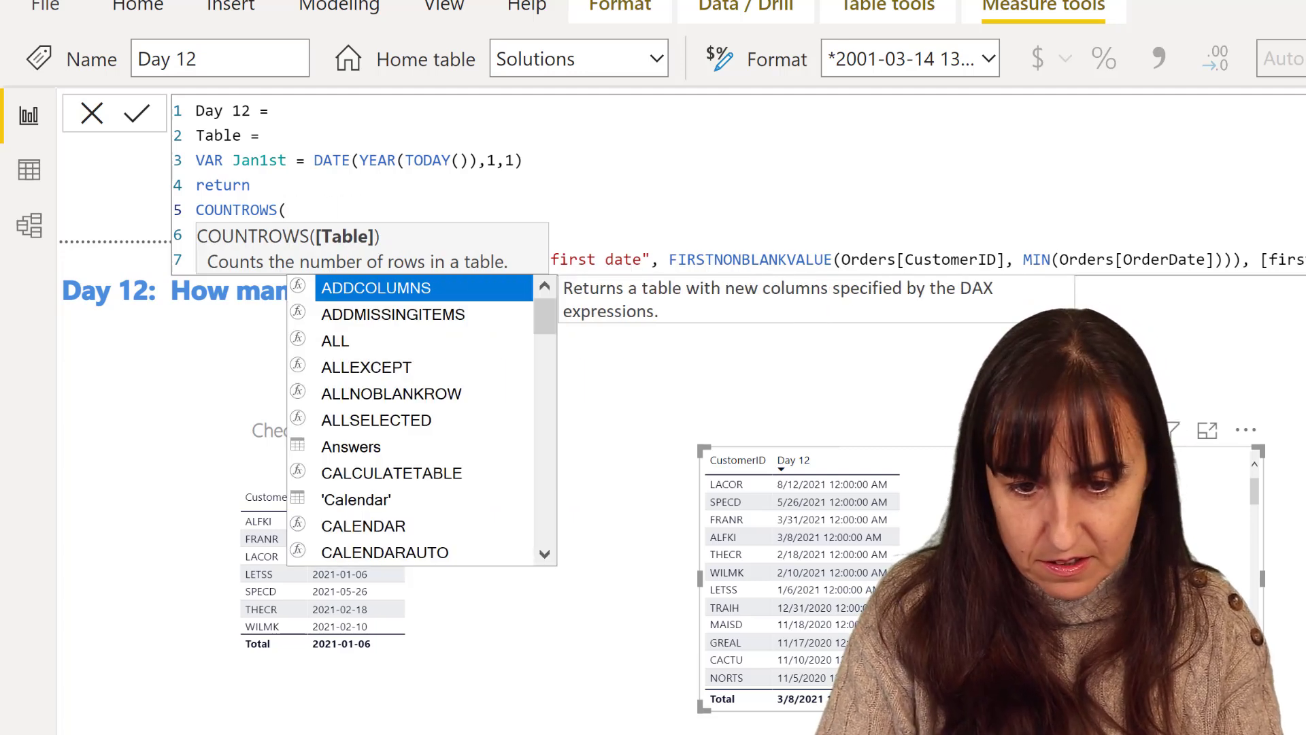
{"action": "key", "text": "Escape"}
{"action": "key", "text": "Down"}
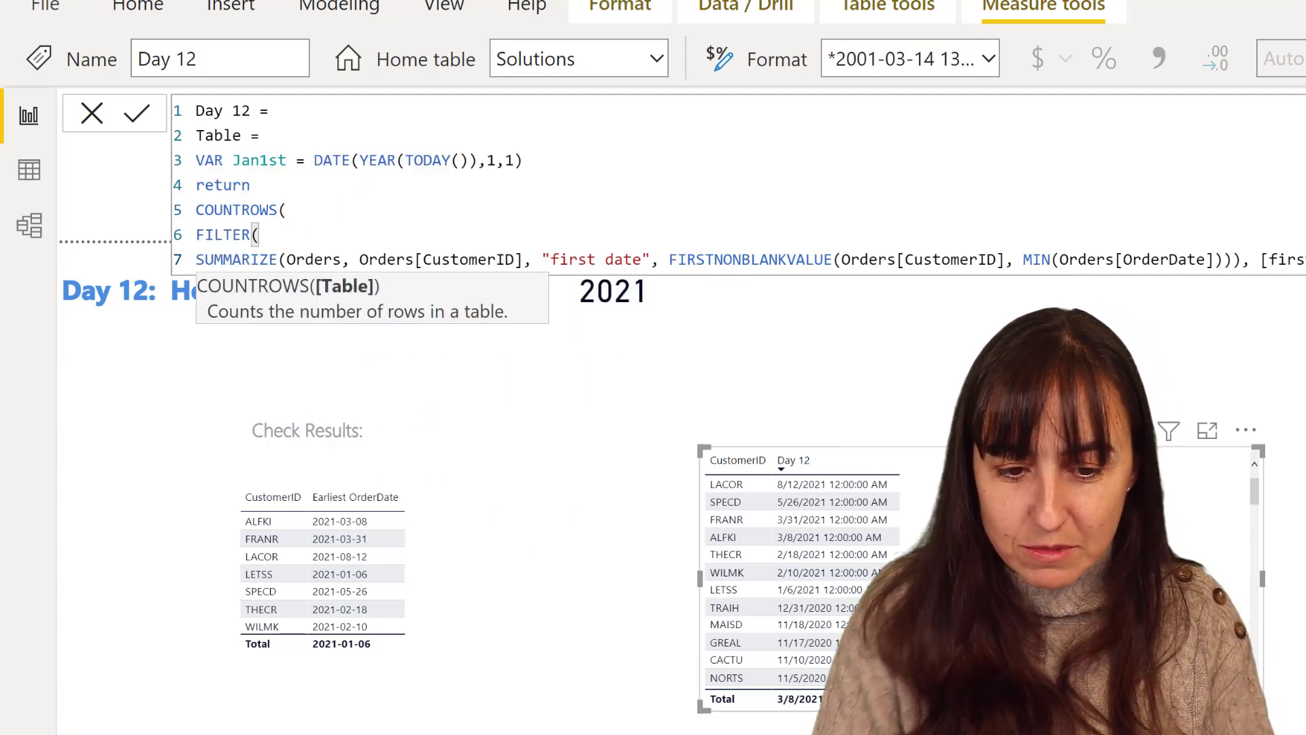
{"action": "key", "text": "Return"}
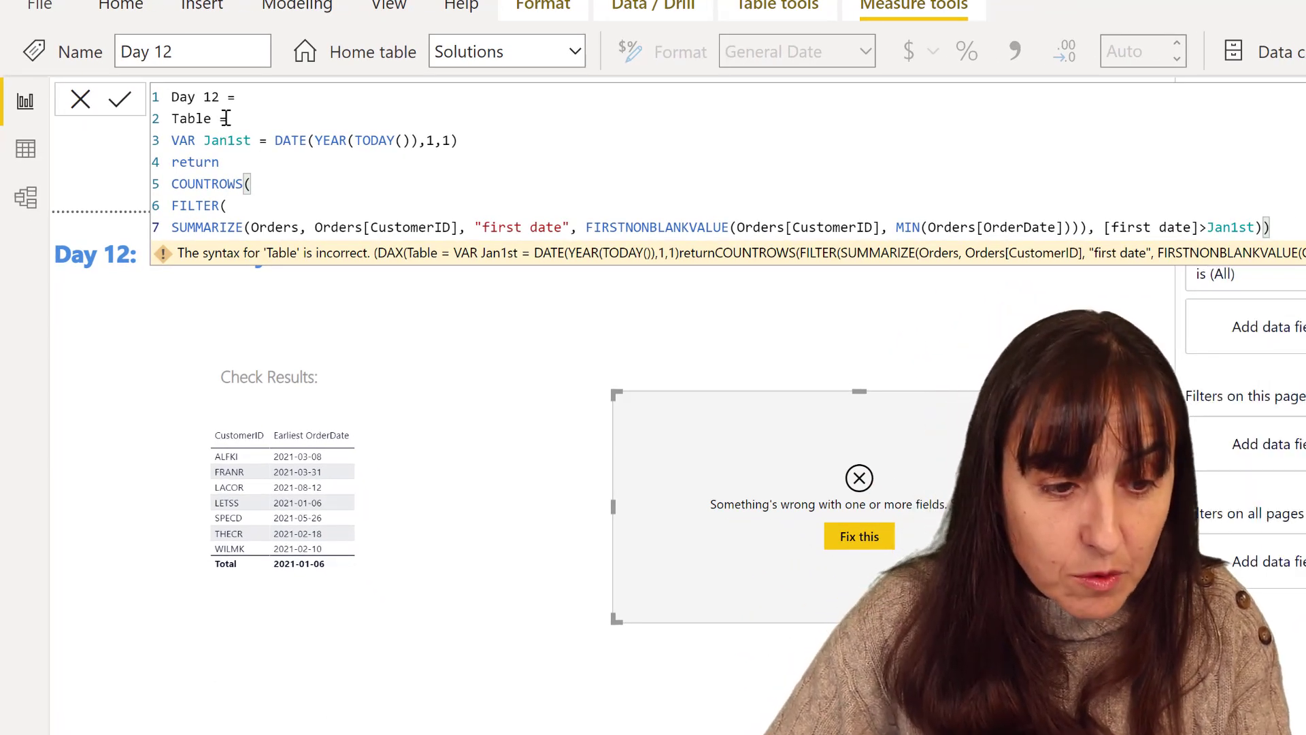
- Delete the leftover 'Table =' text and reapply Day 12 so the card shows 7
{"action": "left_click_drag", "start_coordinate": [230, 119], "coordinate": [146, 123]}
{"action": "key", "text": "BackSpace"}
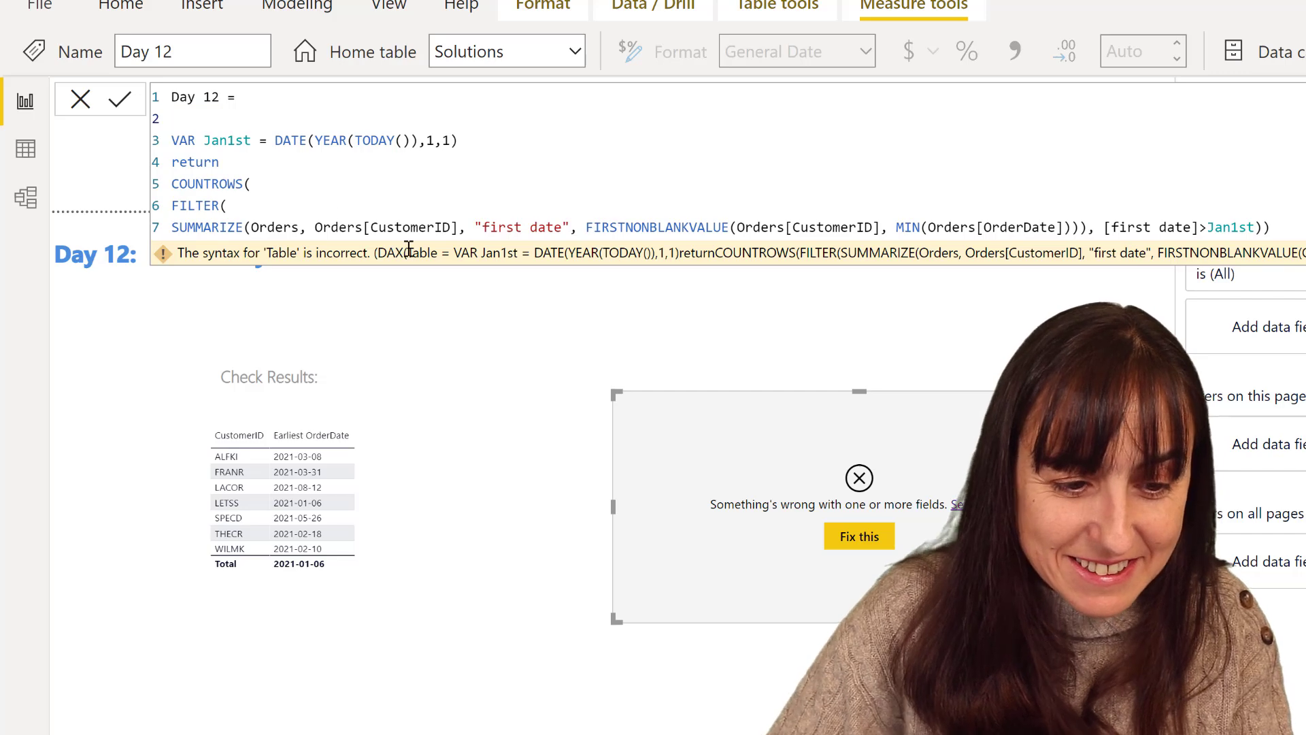
{"action": "key", "text": "Return"}
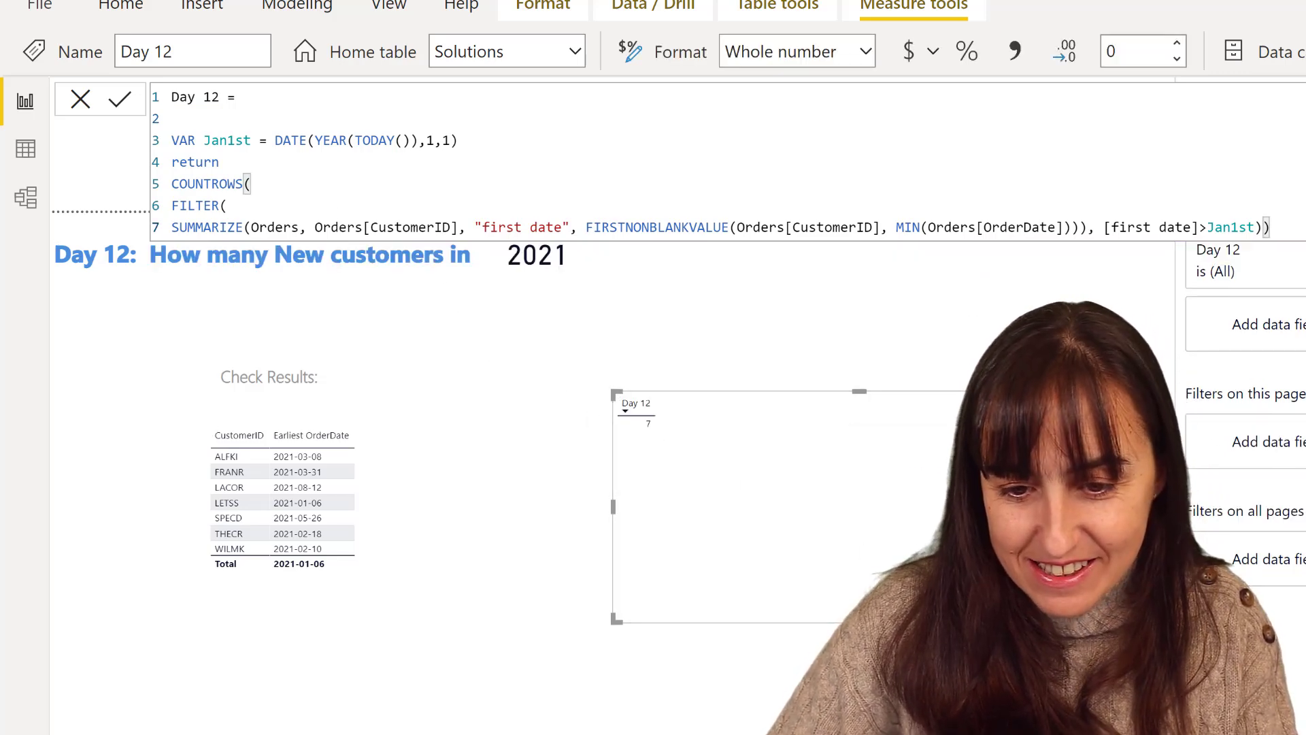
{"action": "left_click", "coordinate": [652, 434]}
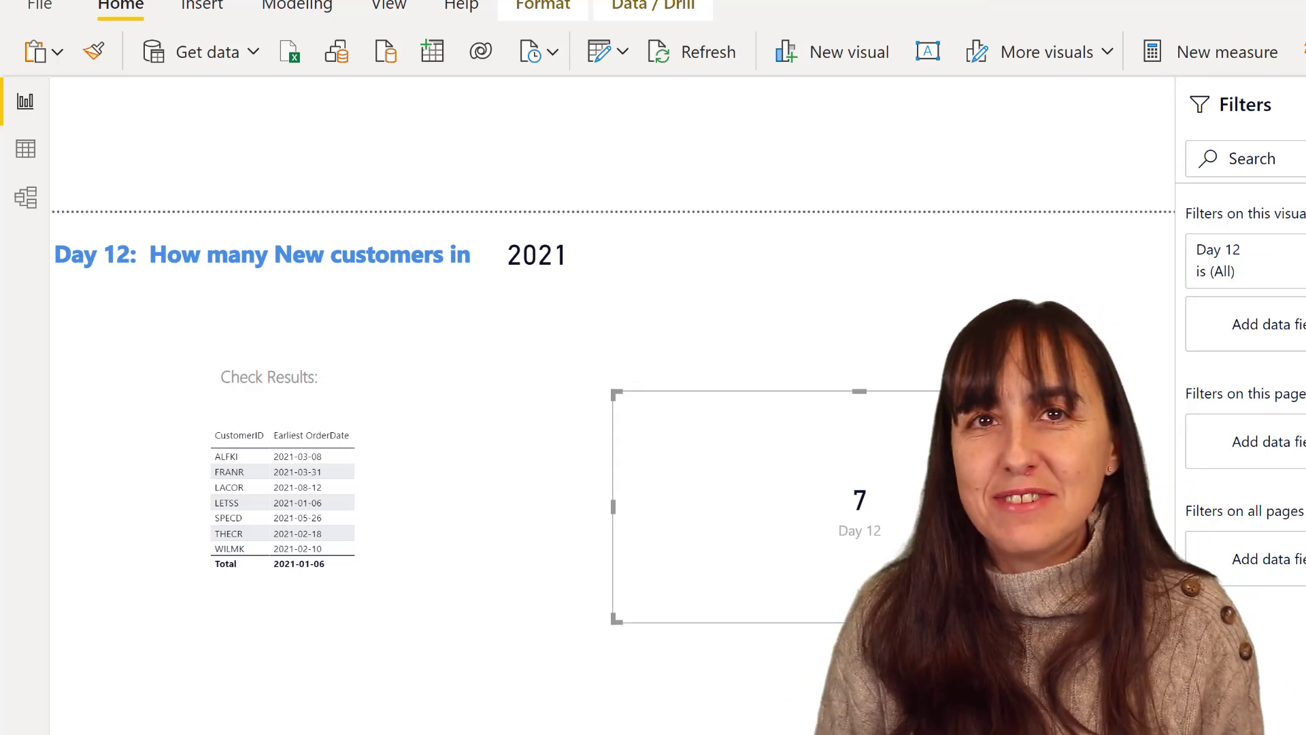